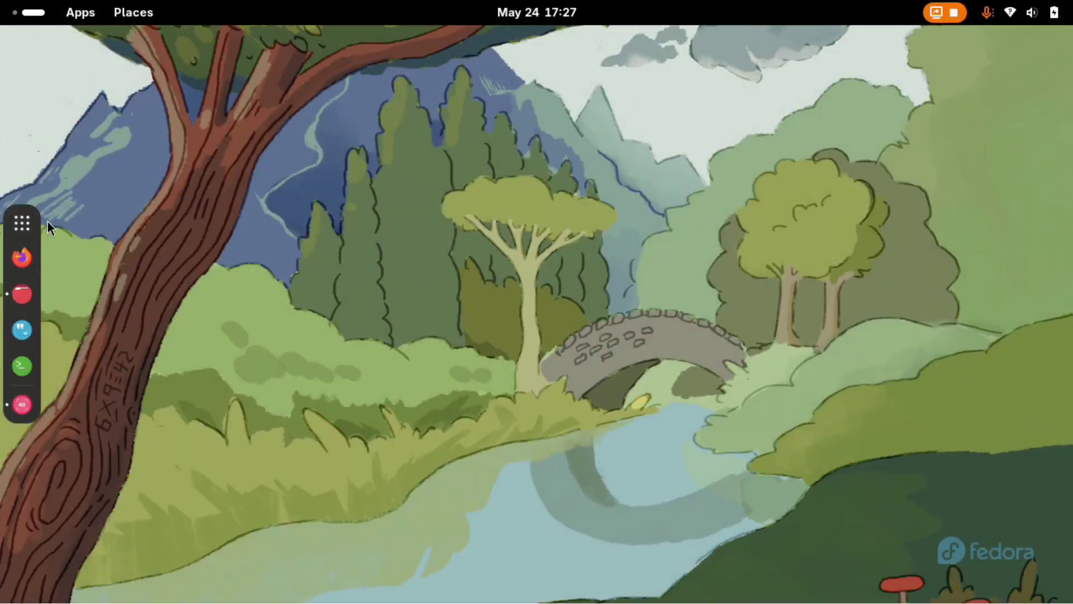
# Launch Waydroid from page 2 of the GNOME app grid.
pyautogui.click(22, 223)
pyautogui.scroll(-1, 889, 455)
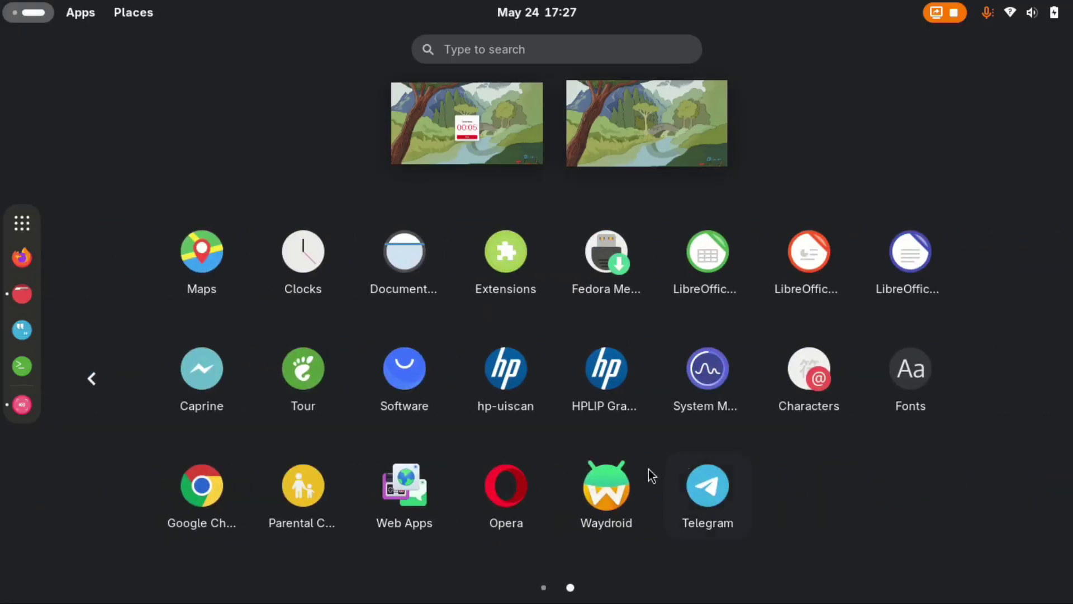
pyautogui.click(643, 477)
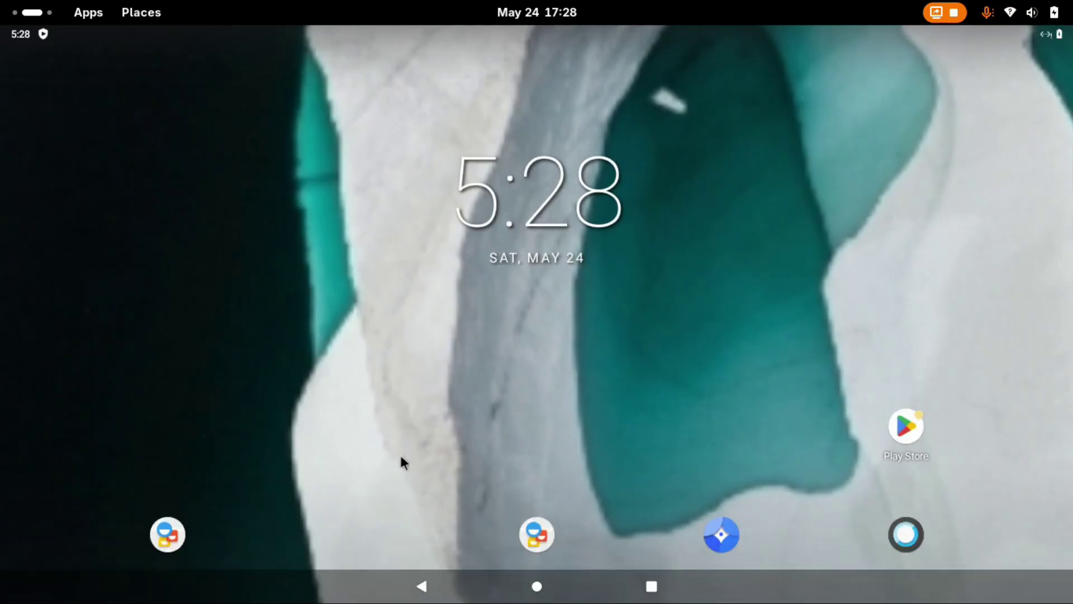
# On waydro.id's Manual Image Download section, set Android Type to GAPPS and download the images.
pyautogui.moveTo(400, 456); pyautogui.dragTo(385, 227)
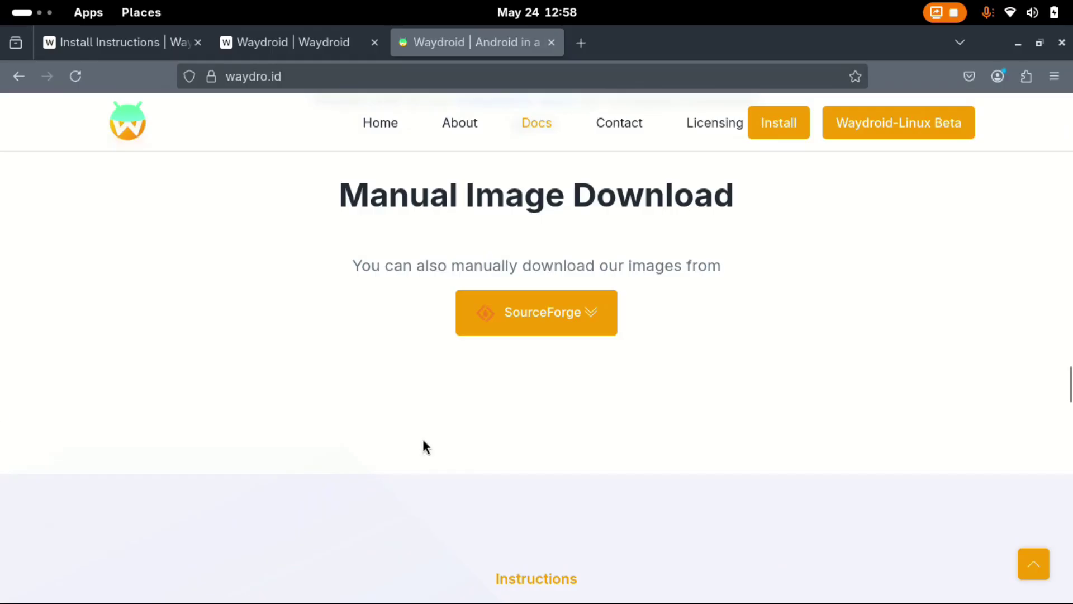
pyautogui.scroll(10, 476, 467)
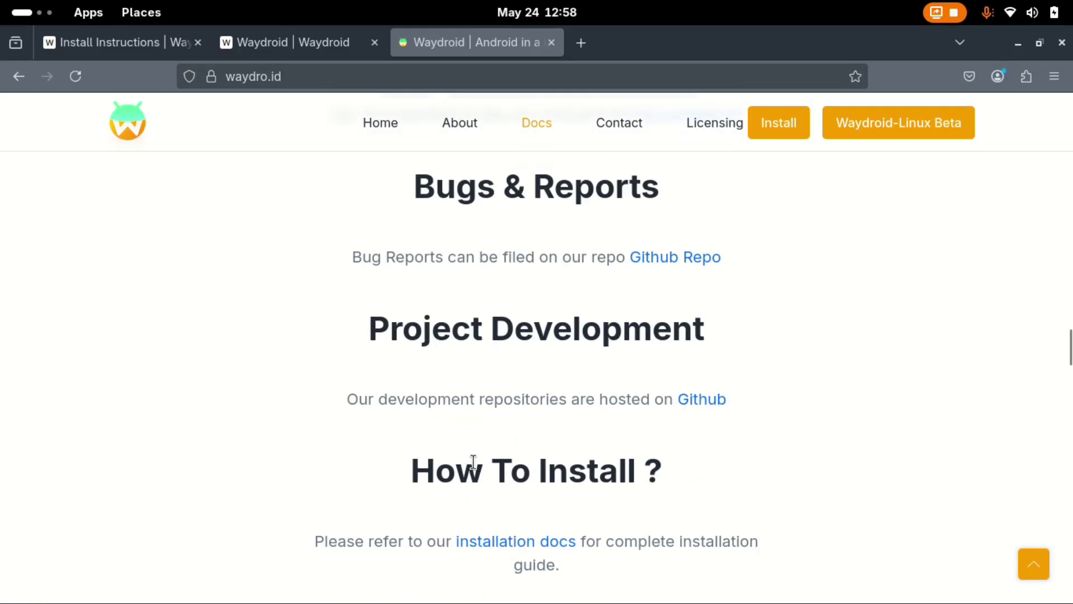
pyautogui.scroll(8, 477, 457)
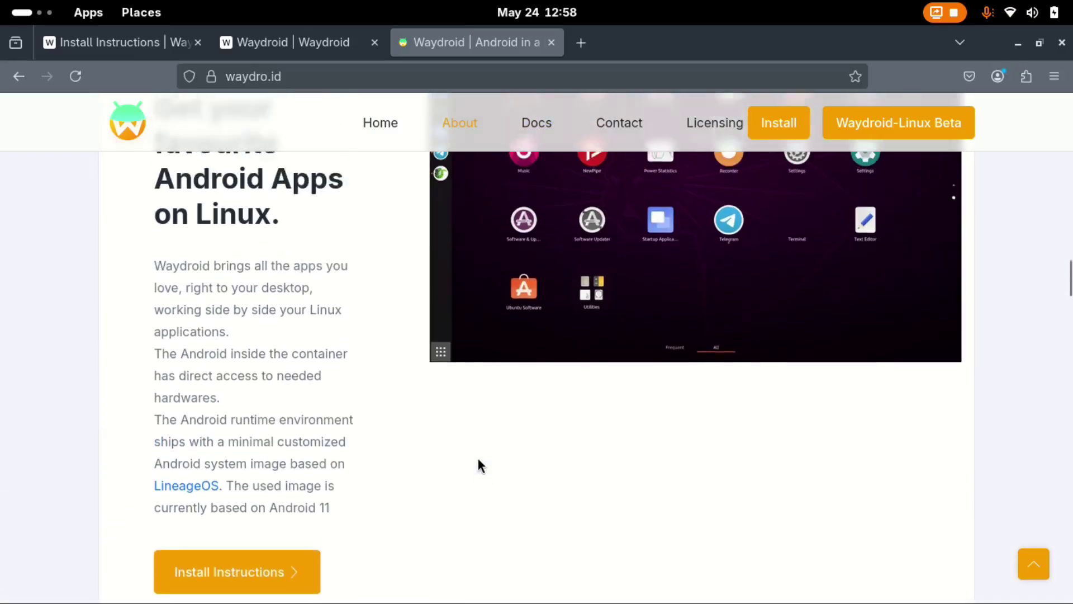
pyautogui.scroll(3, 478, 458)
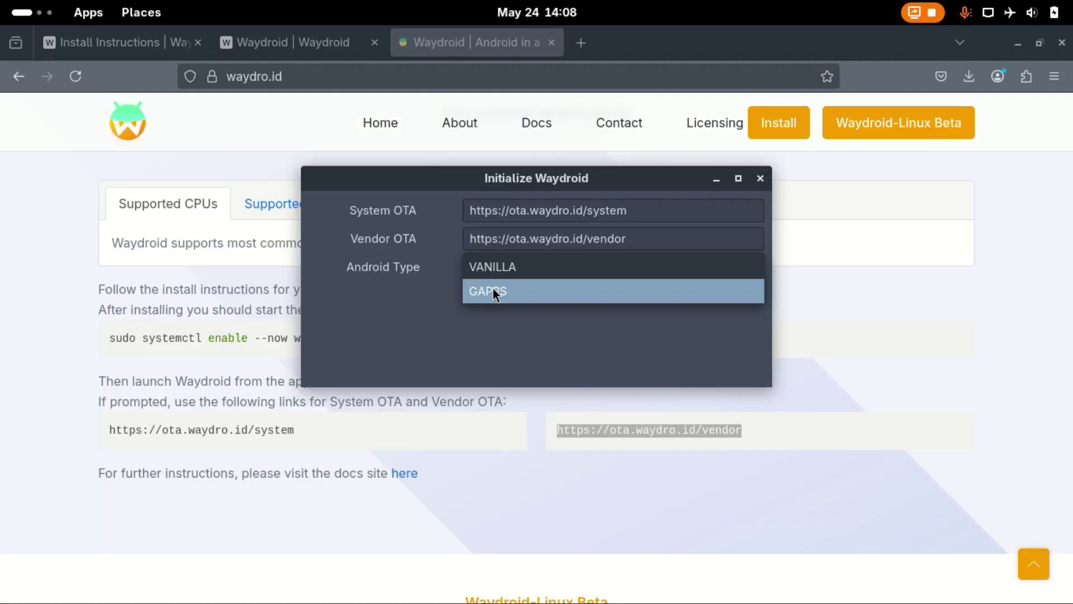
pyautogui.click(492, 290)
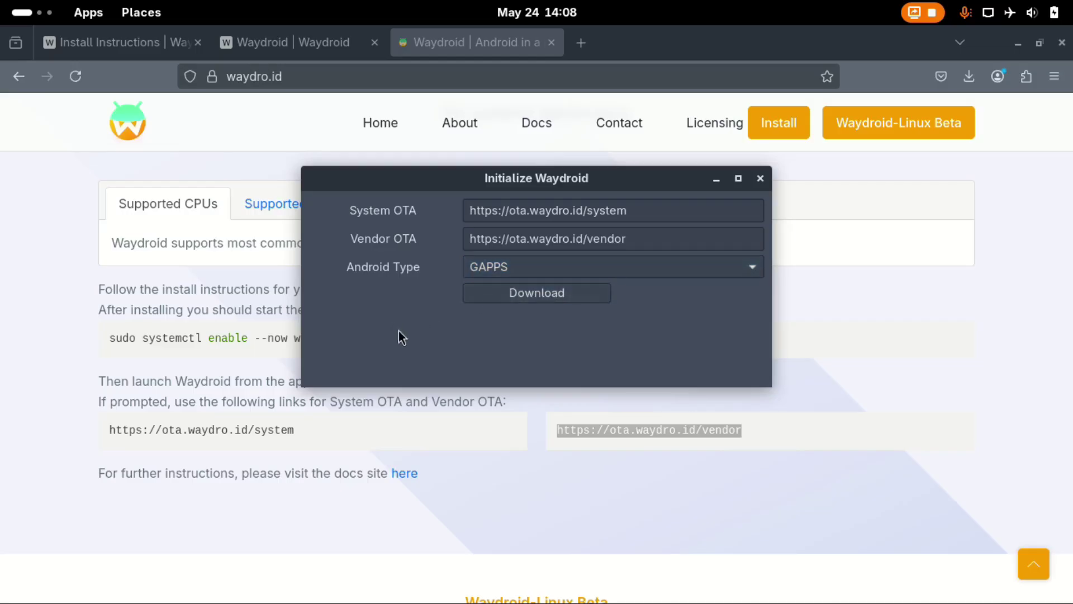
pyautogui.click(549, 293)
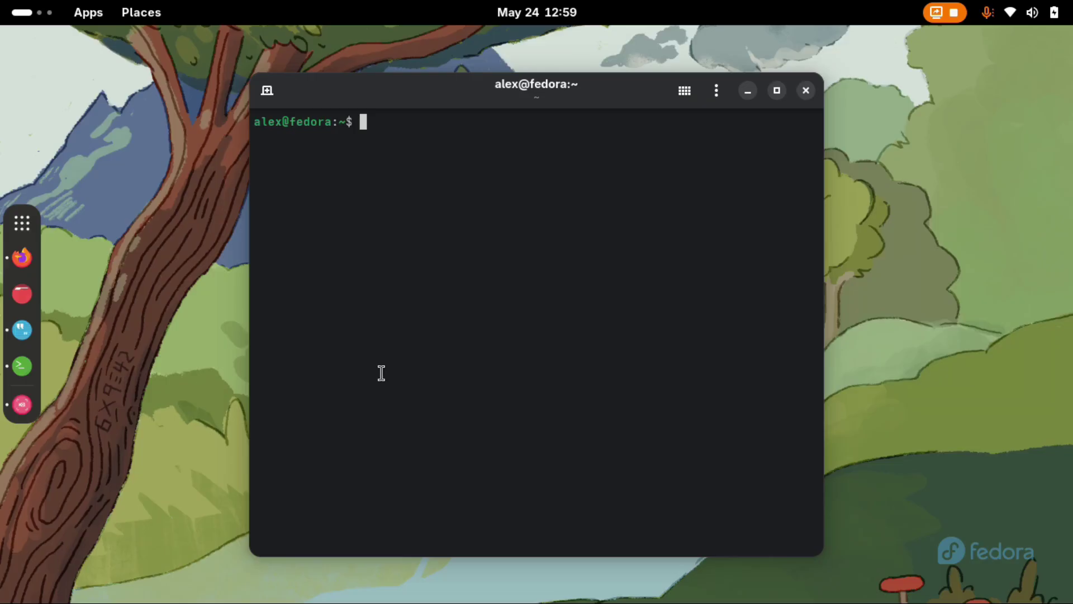
# Install waydroid 1.5.1 and its dependencies with sudo dnf install waydroid, confirming with y.
pyautogui.write('sudo dnf install waydroid')
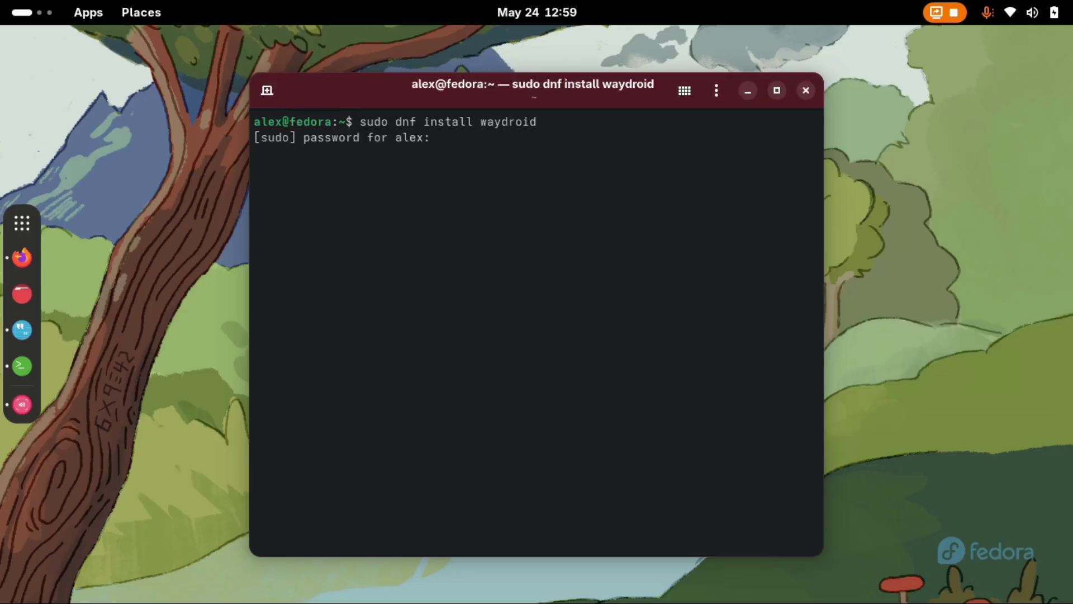
pyautogui.press('Return')
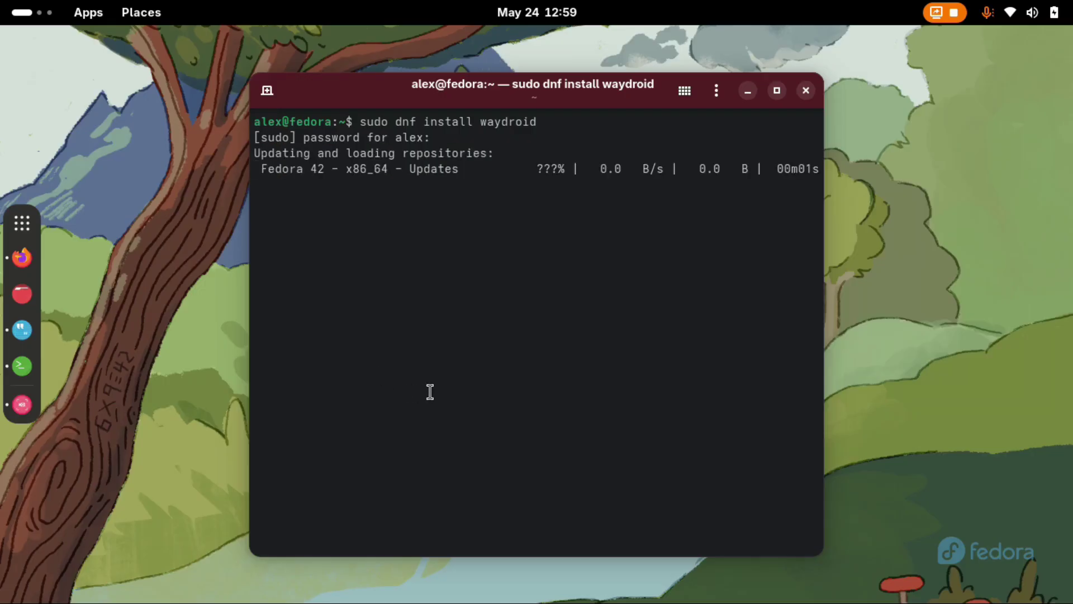
pyautogui.write('y')
pyautogui.press('Return')
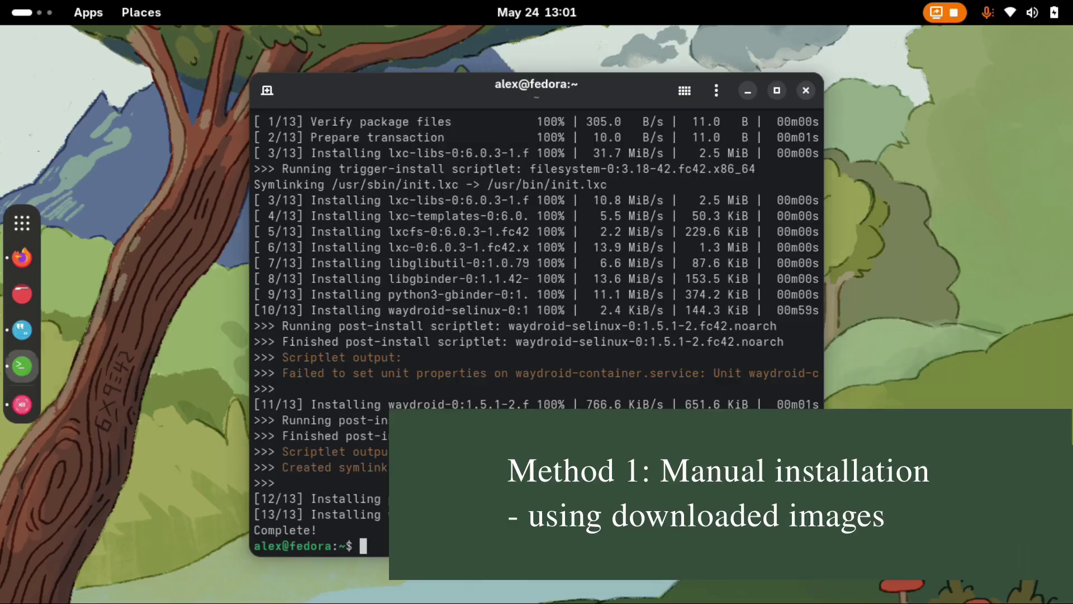
# Return to waydro.id in Firefox and open the WayDroid SourceForge project page.
pyautogui.press('super+h')
pyautogui.click(22, 257)
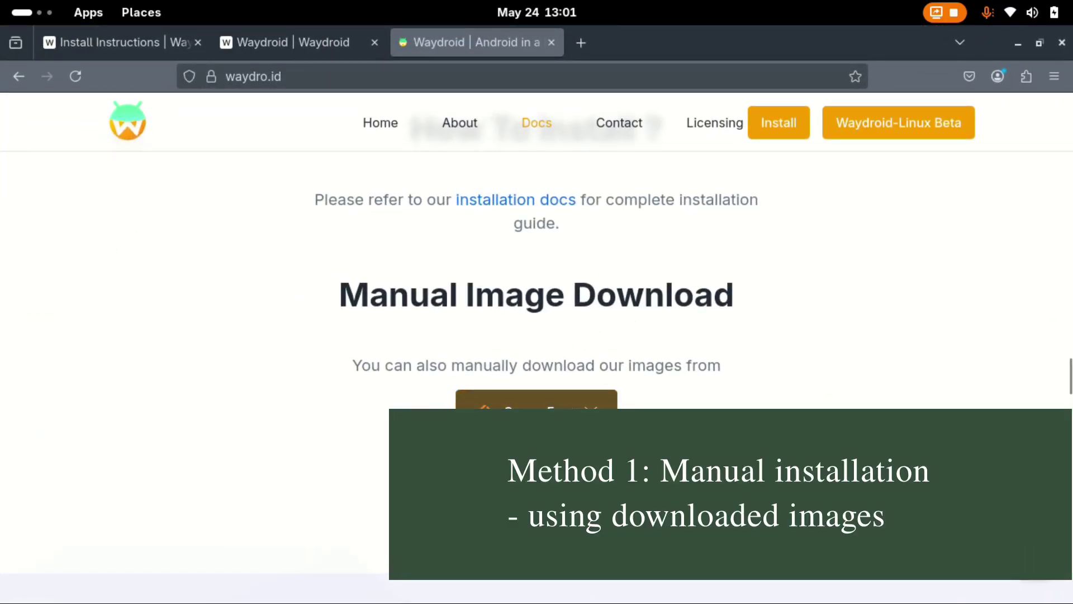
pyautogui.click(536, 400)
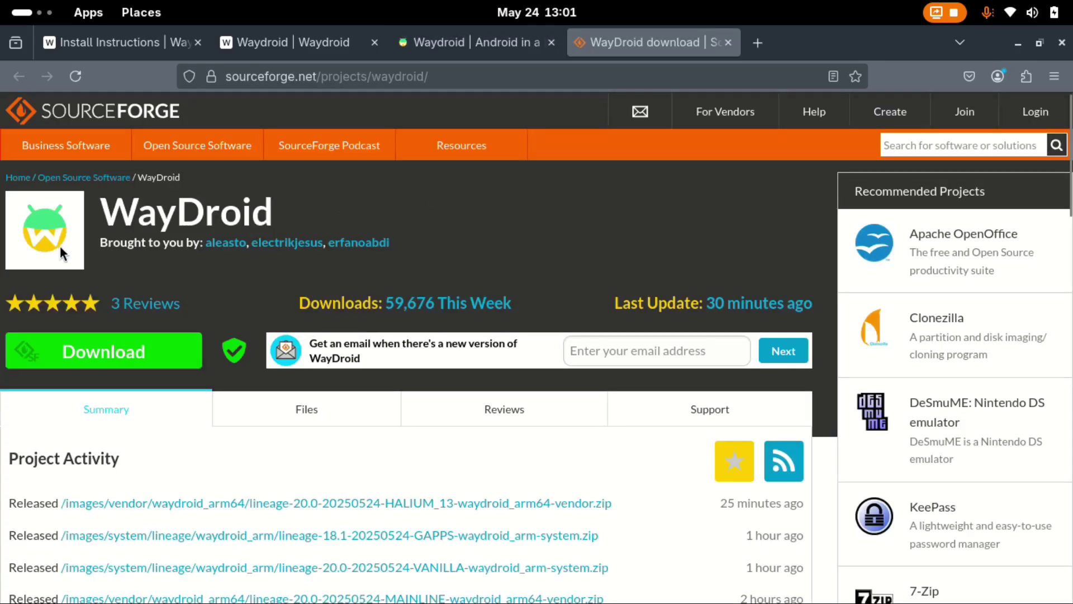
pyautogui.scroll(-1, 310, 223)
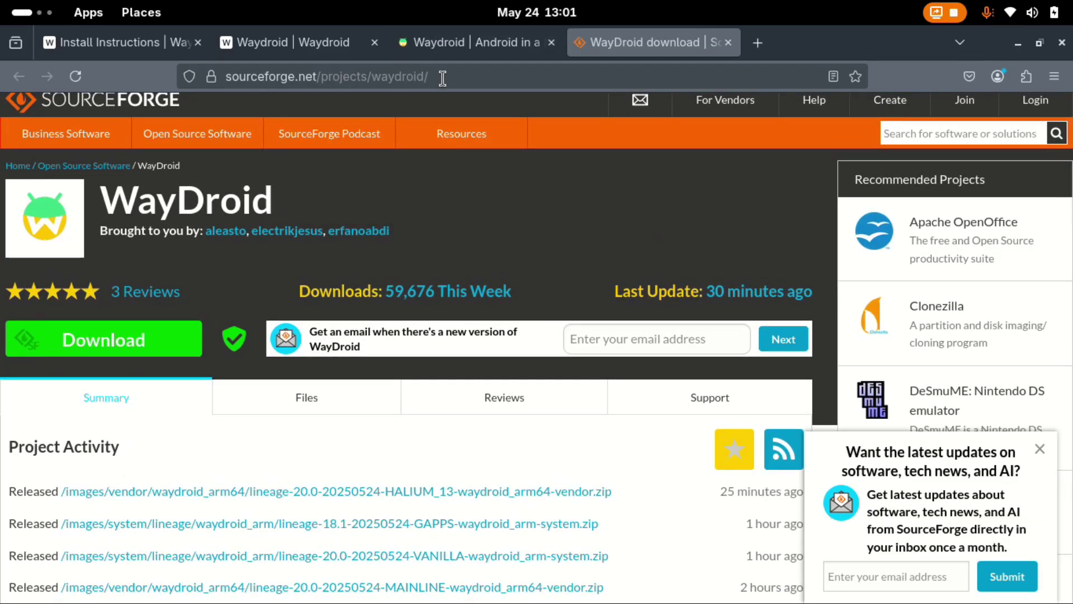
# Download lineage-20.0-20250524-MAINLINE-waydroid_x86_64-vendor.zip from Files > images > vendor > waydroid_x86_64.
pyautogui.click(306, 397)
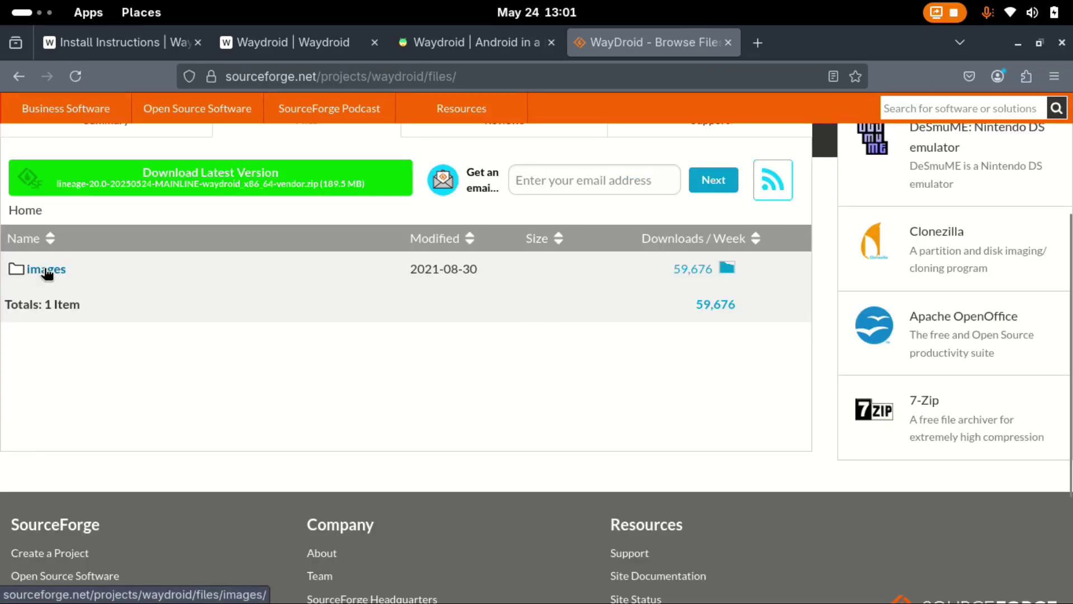
pyautogui.click(46, 270)
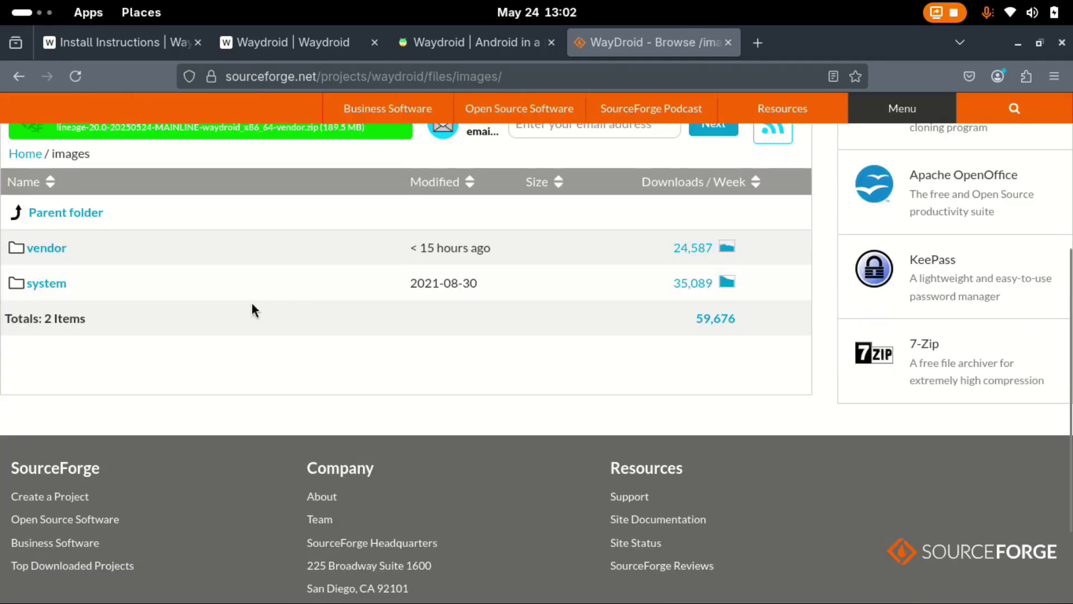
pyautogui.click(47, 250)
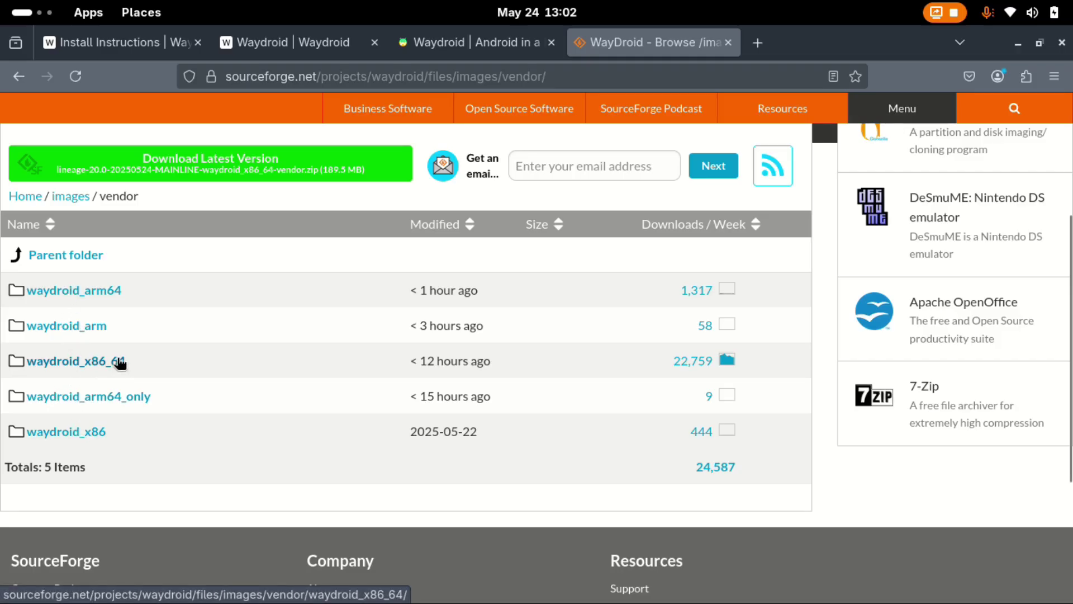
pyautogui.click(73, 363)
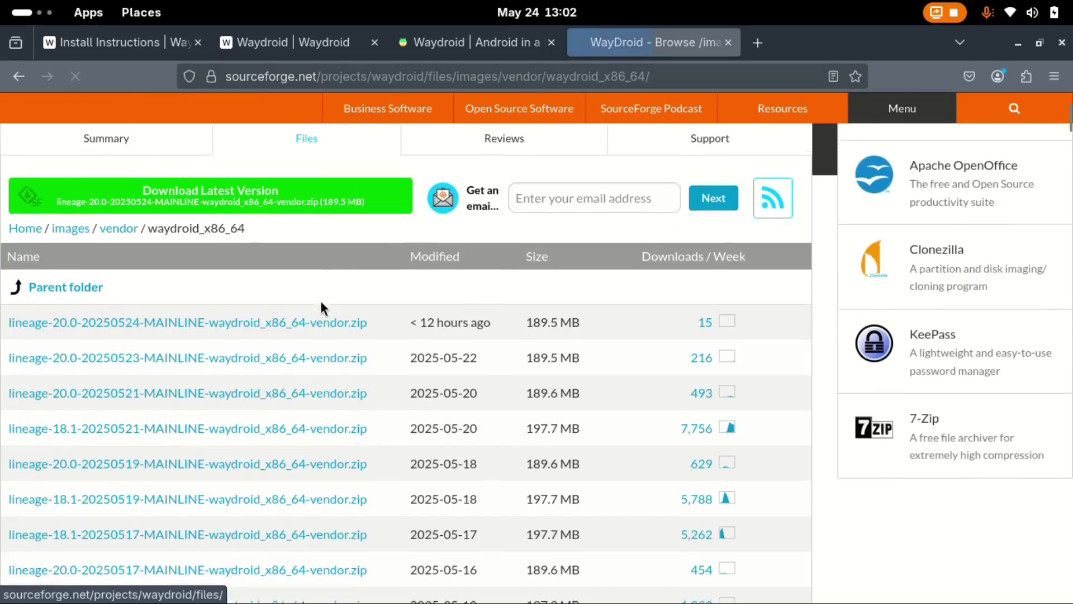
pyautogui.scroll(-2, 319, 299)
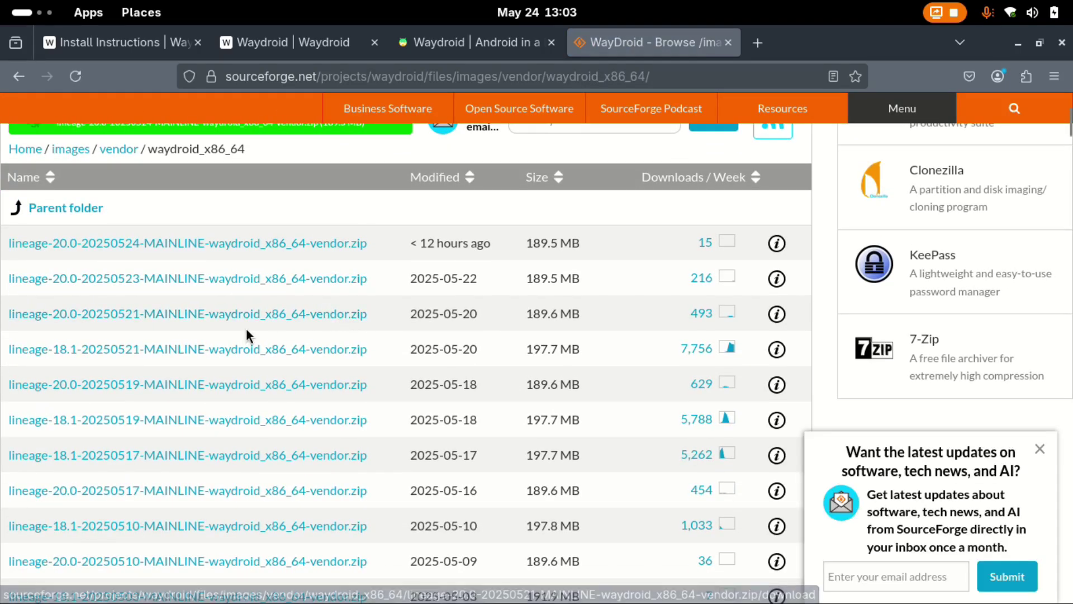
pyautogui.click(89, 243)
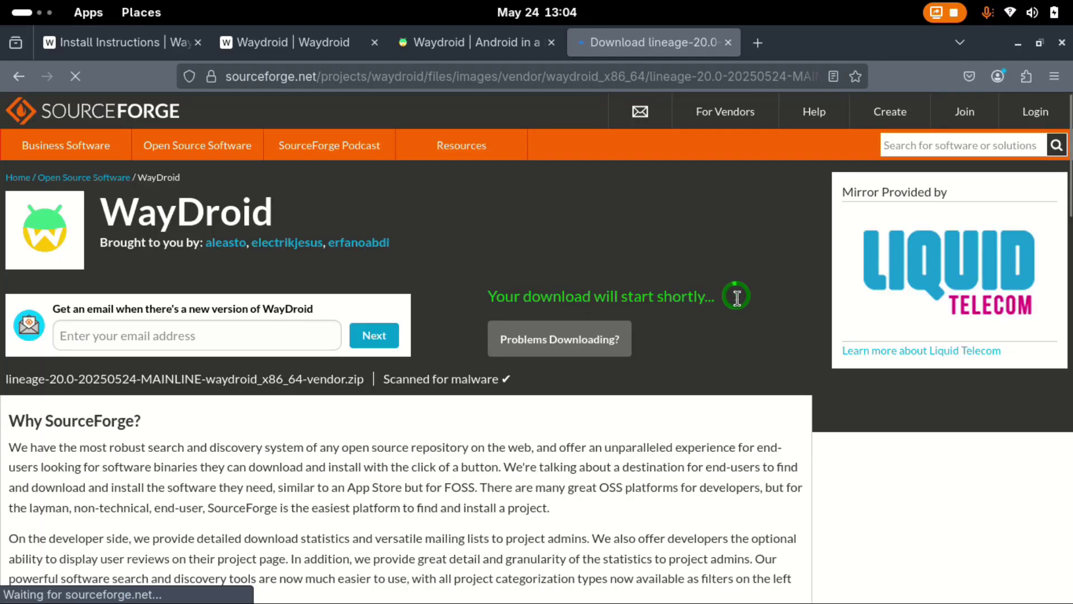
pyautogui.hotkey('alt', 'Left')
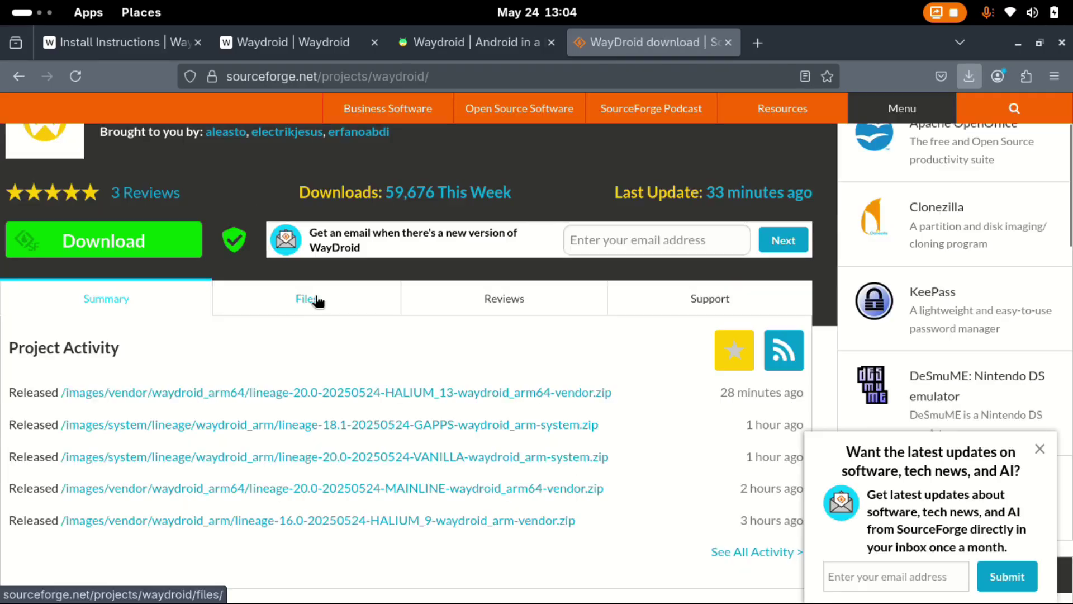
# Browse SourceForge Files > images > system > lineage > waydroid_x86_64.
pyautogui.click(310, 301)
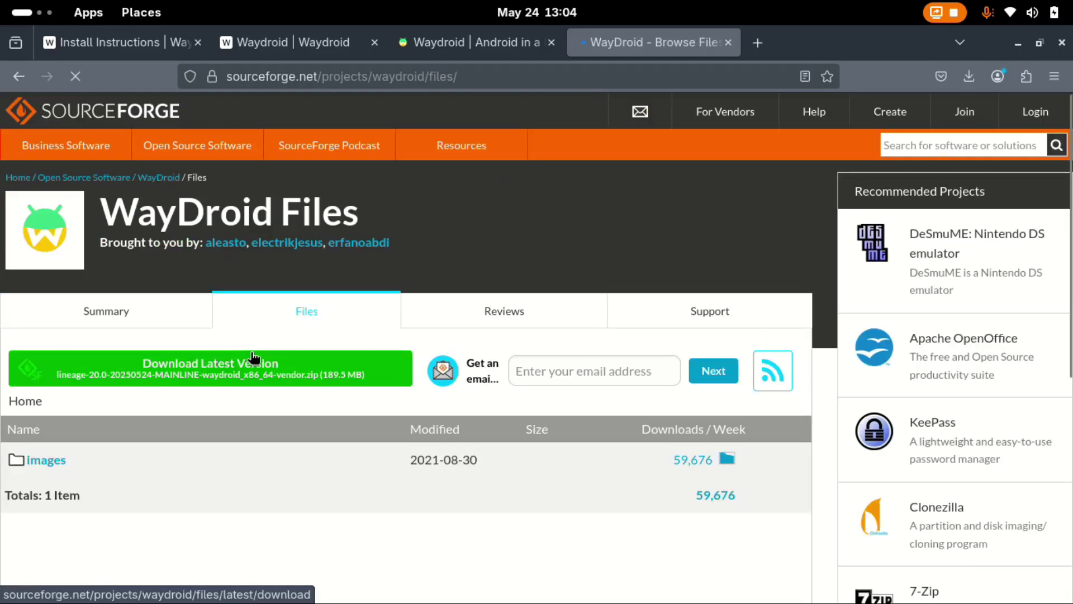
pyautogui.scroll(-3, 235, 358)
pyautogui.click(50, 247)
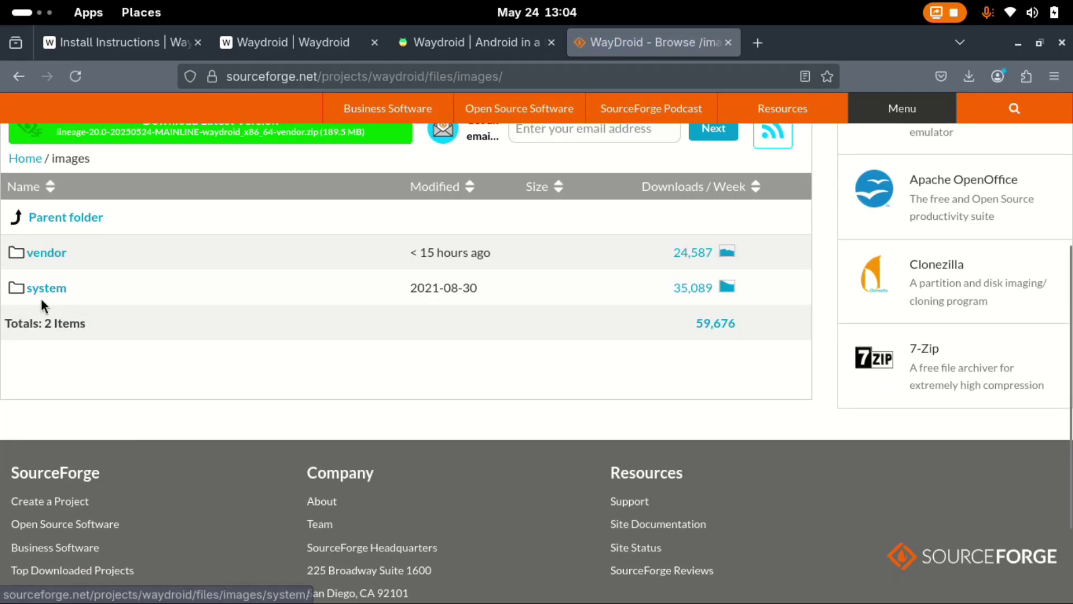
pyautogui.click(45, 288)
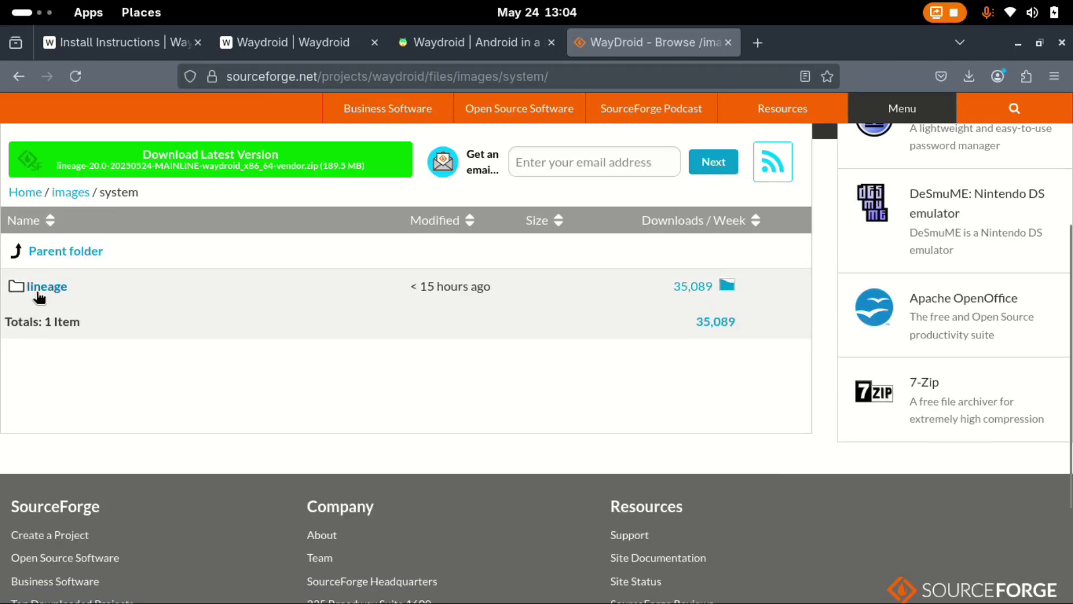
pyautogui.click(47, 289)
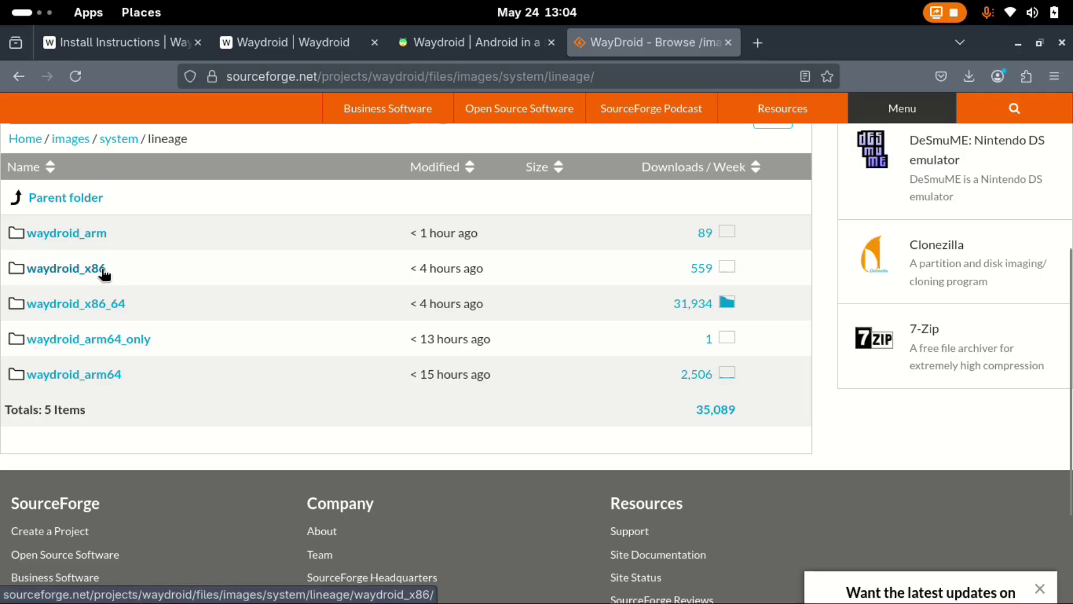
pyautogui.click(69, 303)
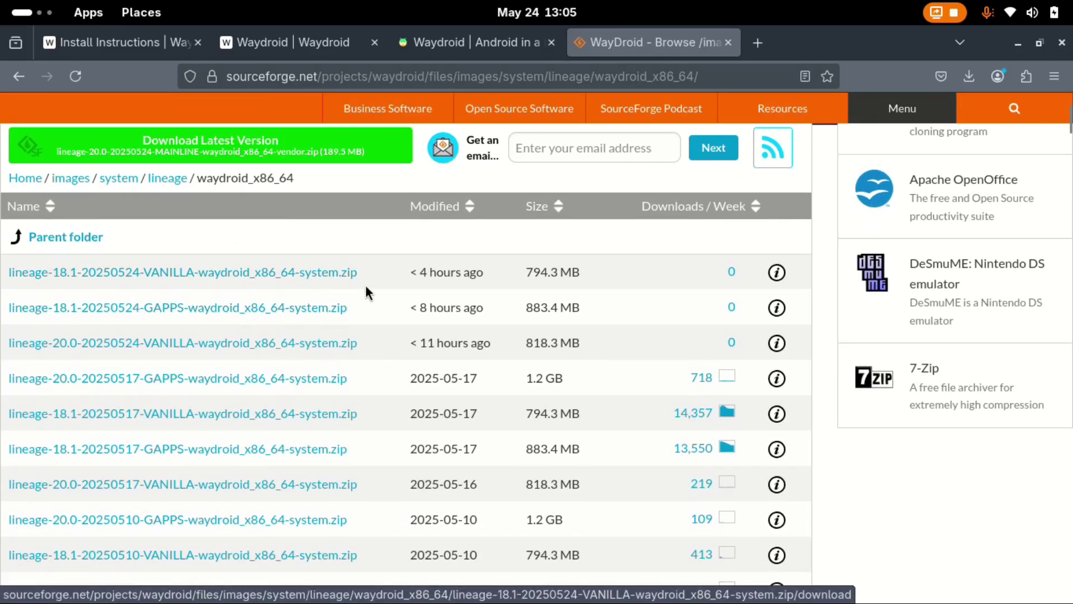
# Download lineage-20.0-20250517-GAPPS-waydroid_x86_64-system.zip and pause it at 1.4 MB.
pyautogui.click(969, 80)
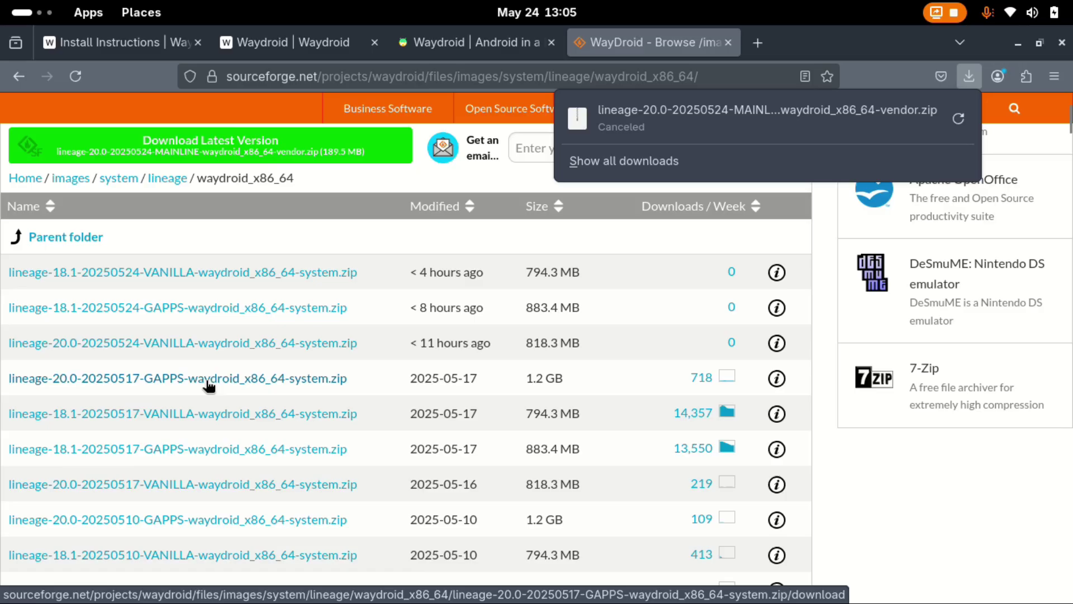
pyautogui.click(126, 380)
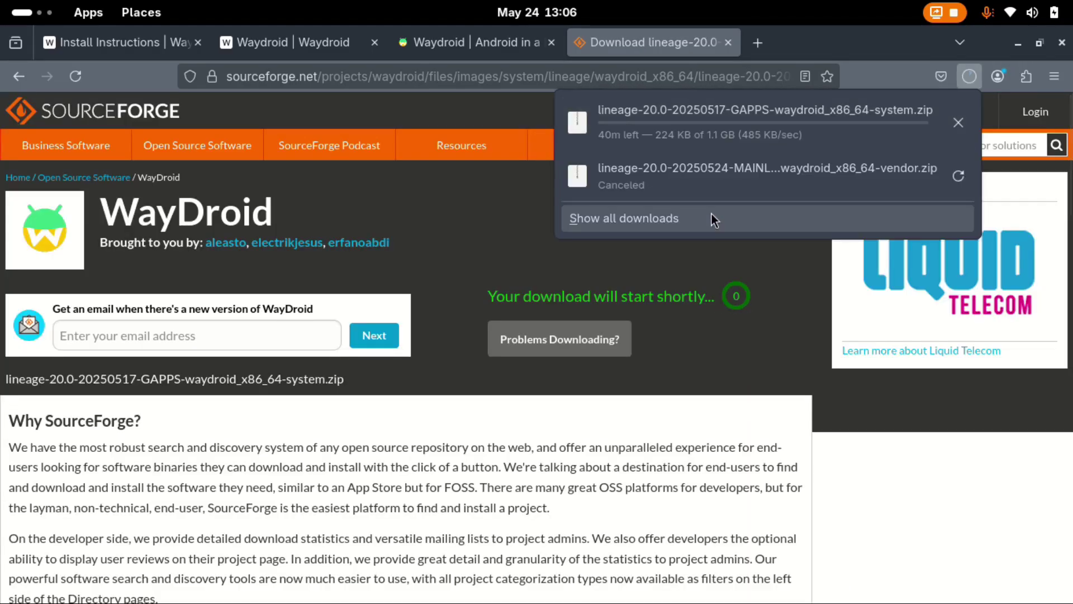
pyautogui.rightClick(739, 134)
pyautogui.click(779, 138)
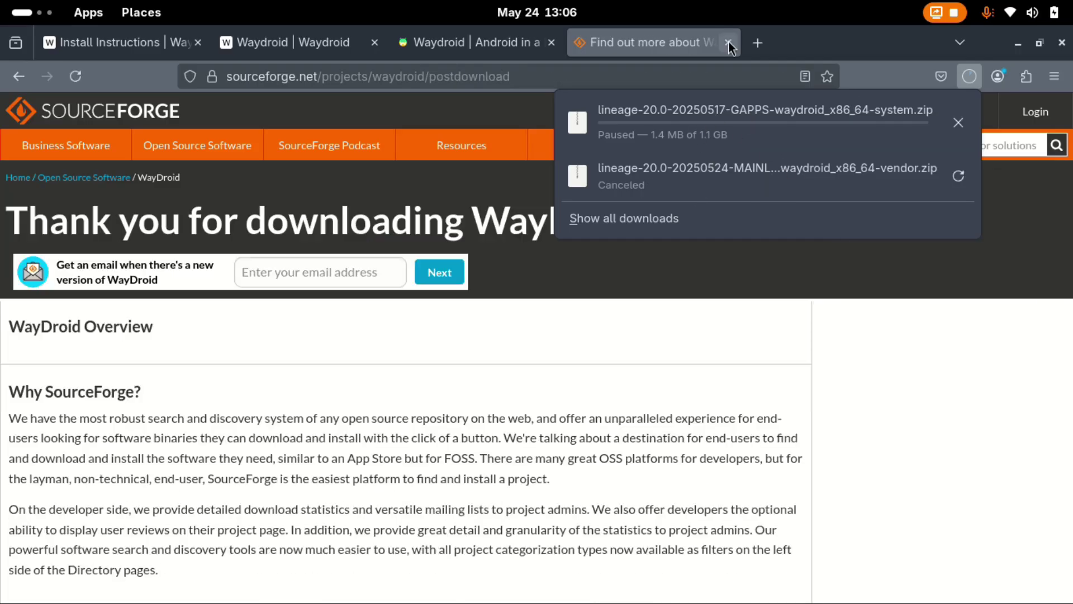
# Close the SourceForge tab and create an 'images' folder in Downloads in Files.
pyautogui.click(729, 41)
pyautogui.click(728, 41)
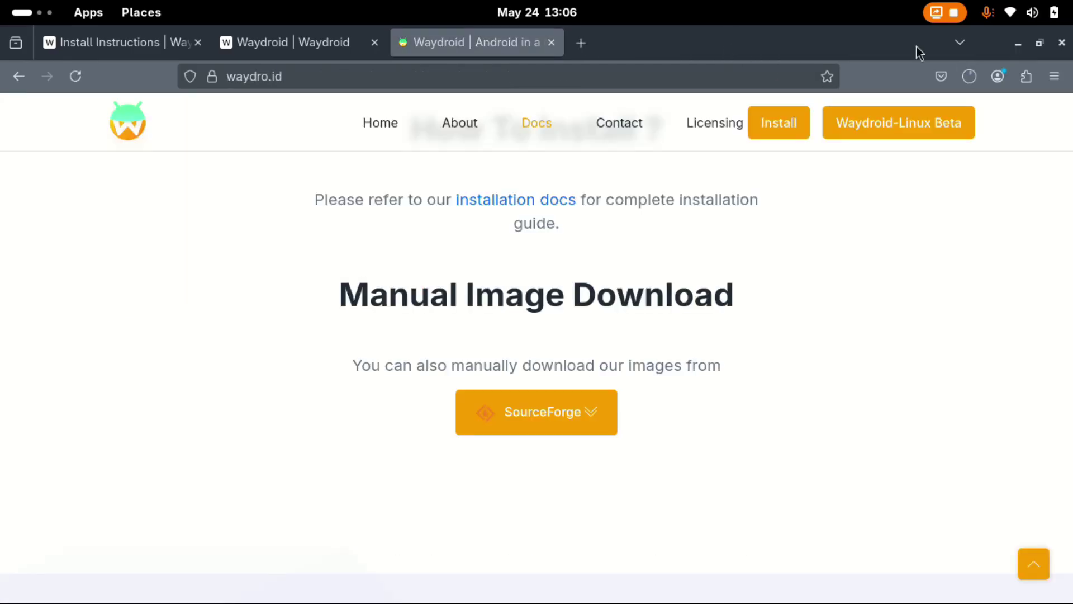
pyautogui.click(1018, 43)
pyautogui.click(17, 299)
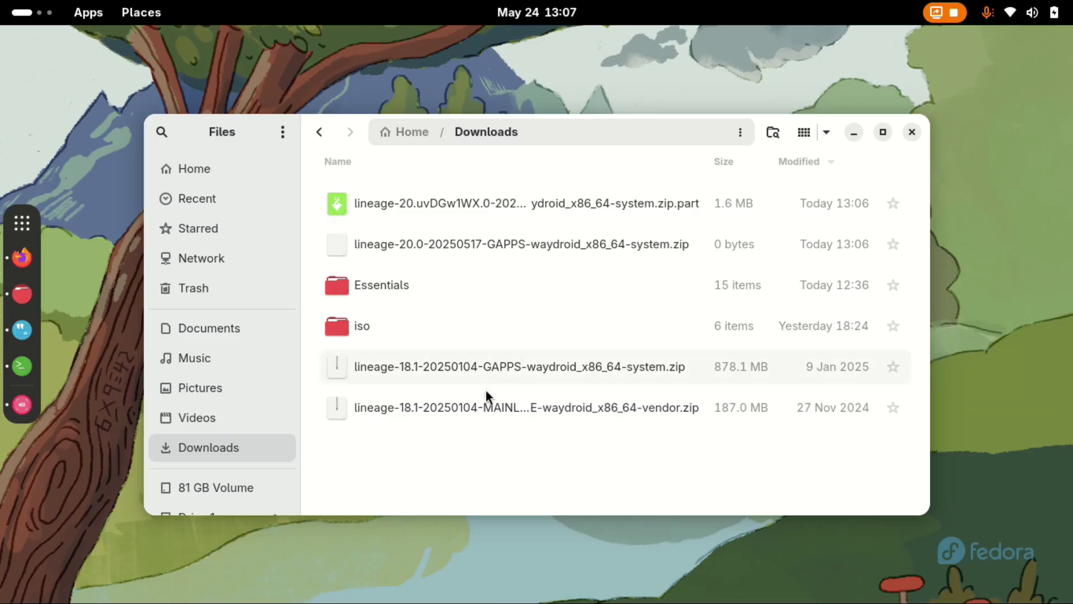
pyautogui.rightClick(484, 442)
pyautogui.click(459, 247)
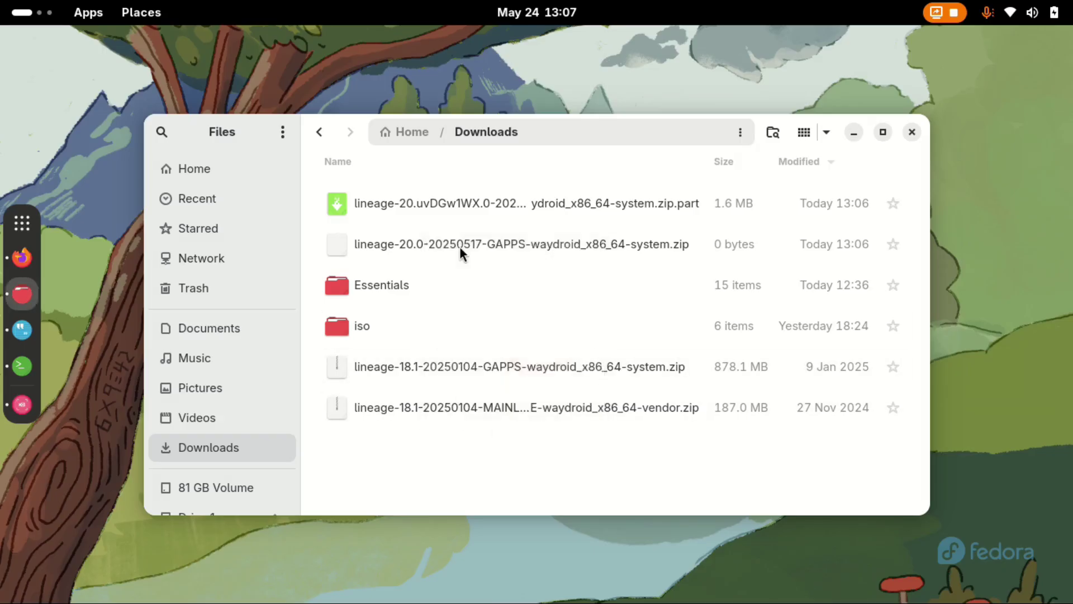
pyautogui.write('images')
pyautogui.press('Return')
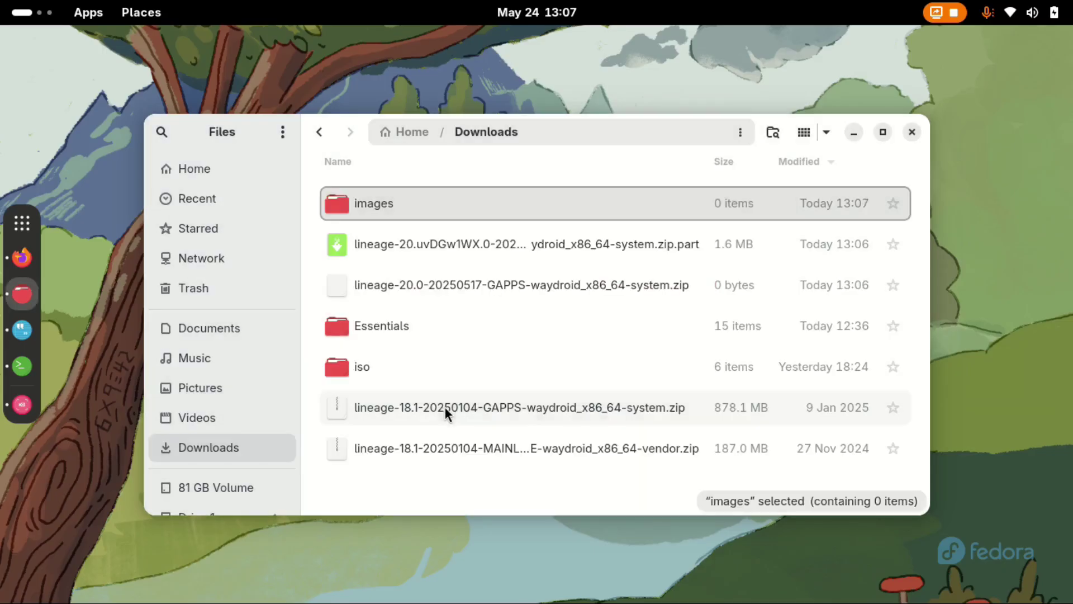
# Extract the lineage-18.1 GAPPS system zip and vendor zip into the images folder.
pyautogui.click(445, 408)
pyautogui.rightClick(445, 410)
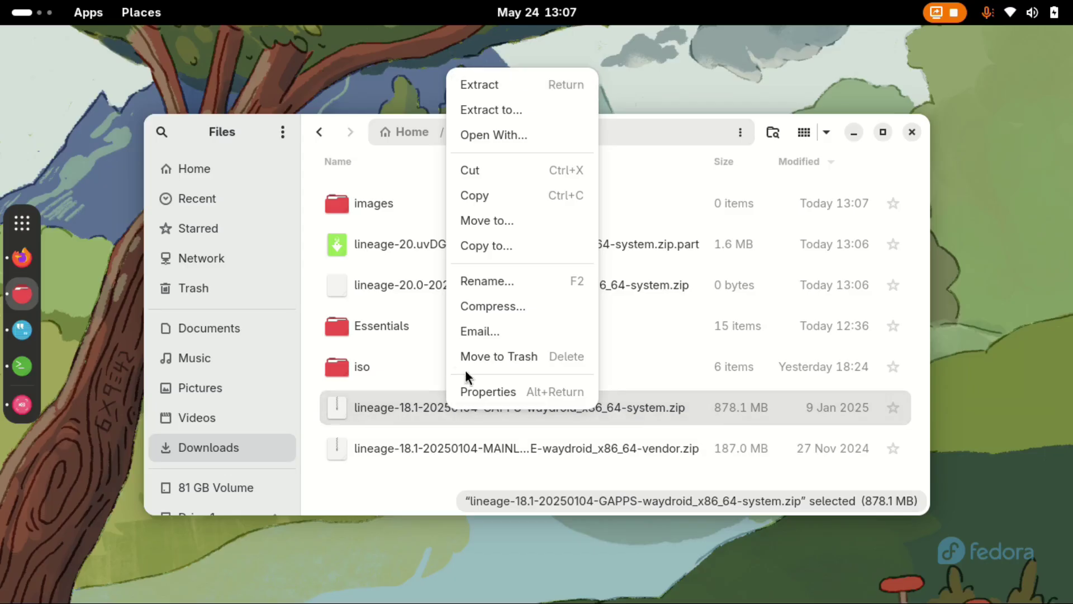
pyautogui.click(479, 110)
pyautogui.click(387, 182)
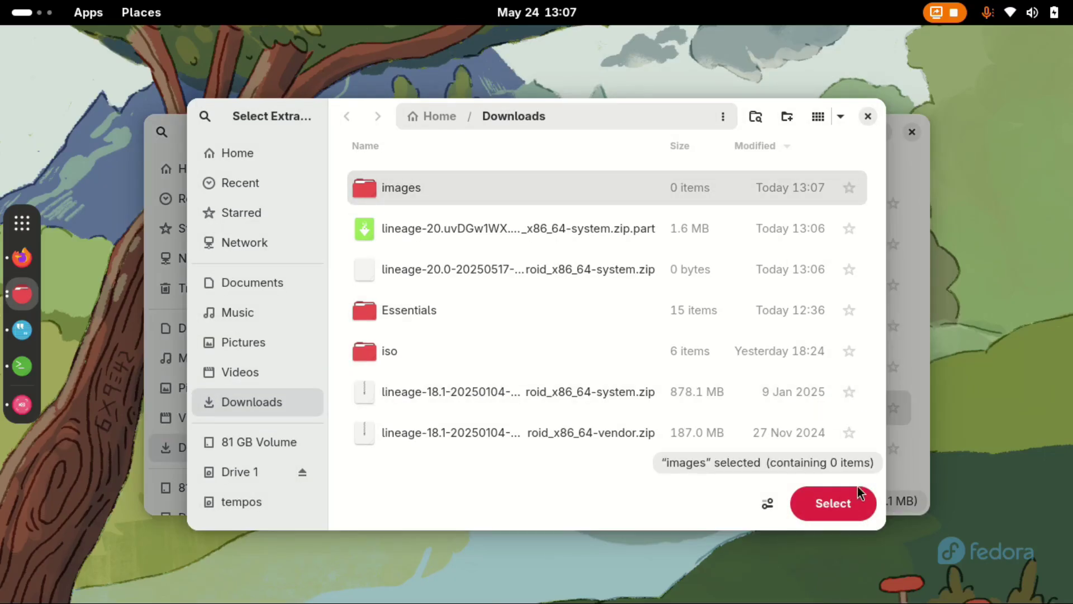
pyautogui.click(839, 504)
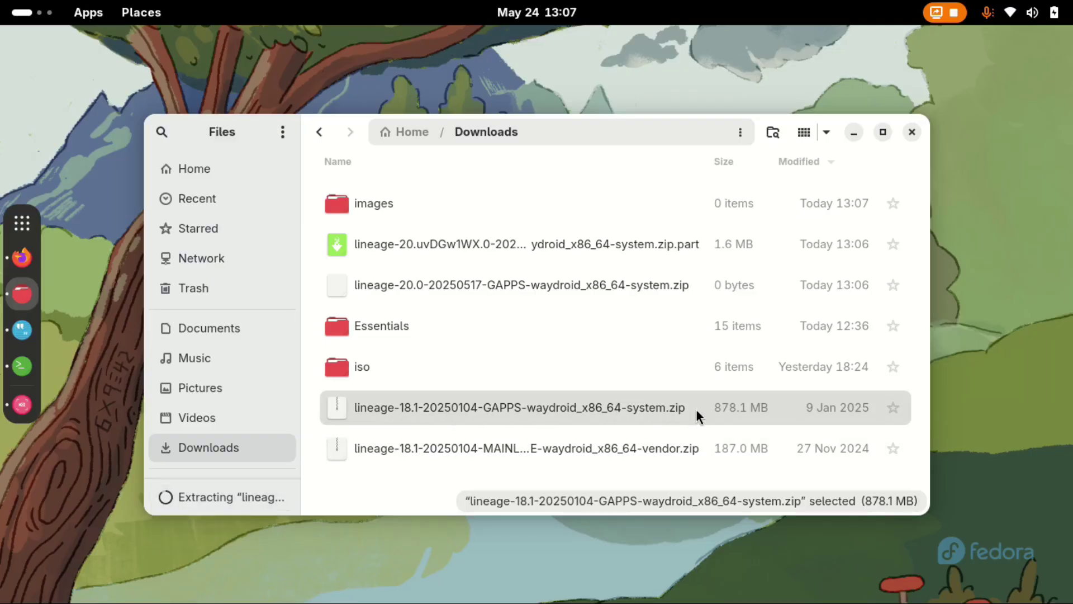
pyautogui.click(541, 452)
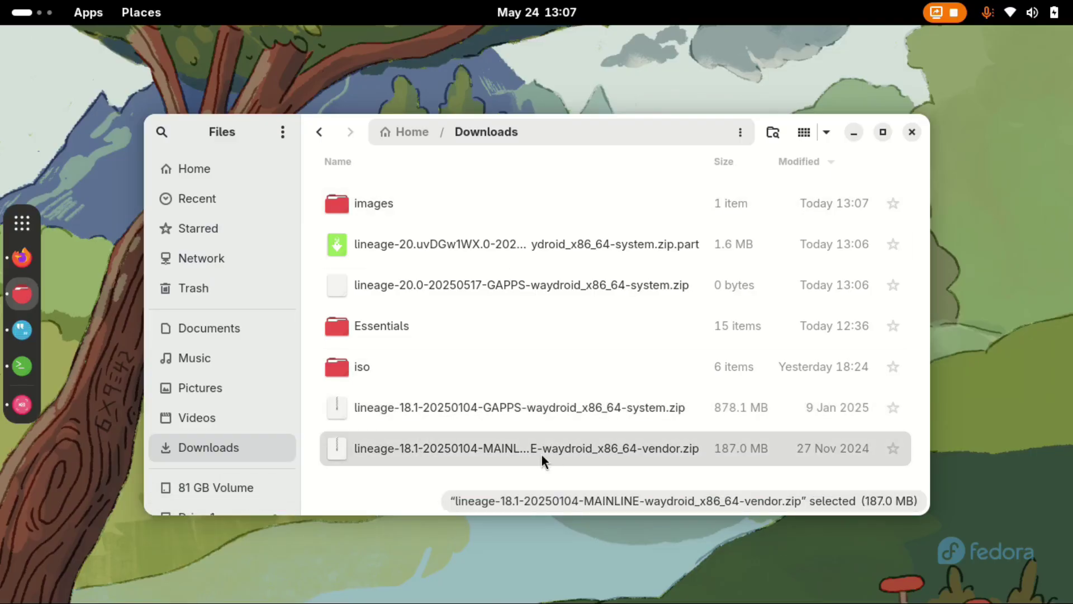
pyautogui.rightClick(484, 452)
pyautogui.click(534, 150)
pyautogui.click(829, 503)
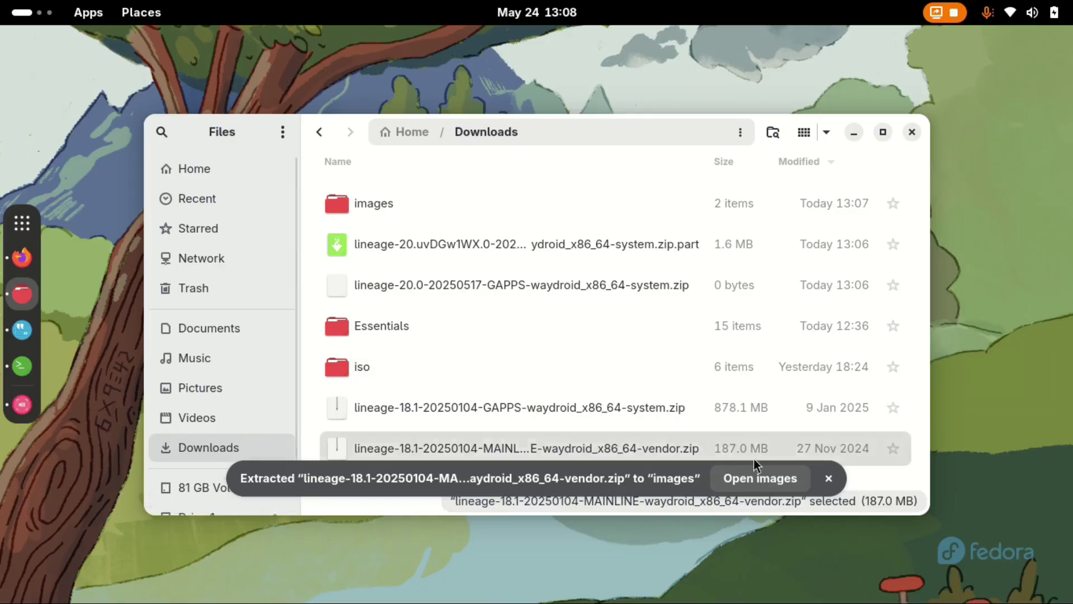
# Move system.img and vendor.img out of their extracted folders directly into images.
pyautogui.doubleClick(376, 201)
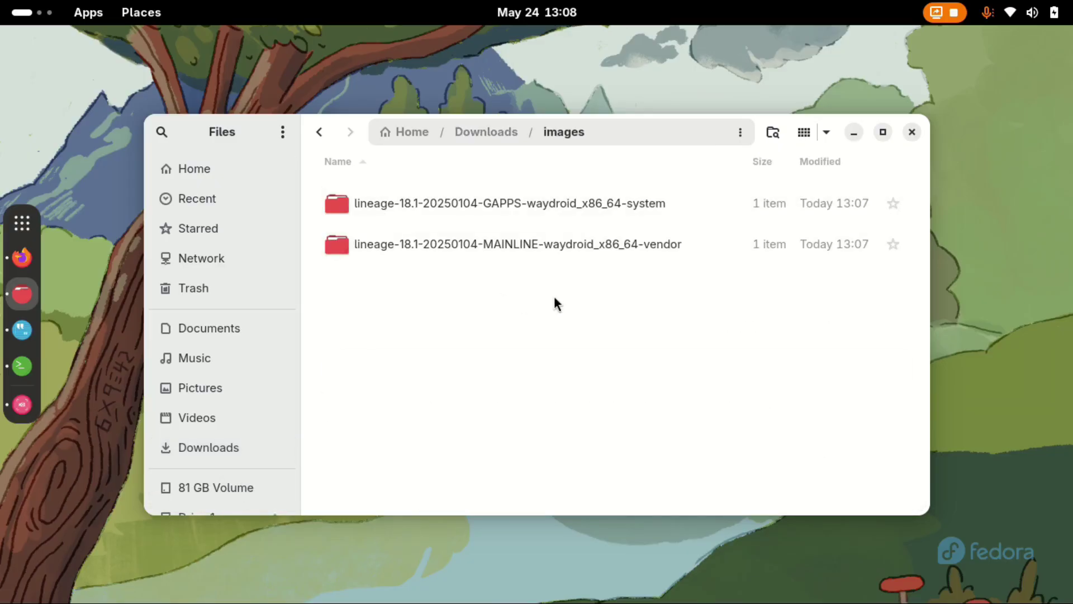
pyautogui.doubleClick(457, 207)
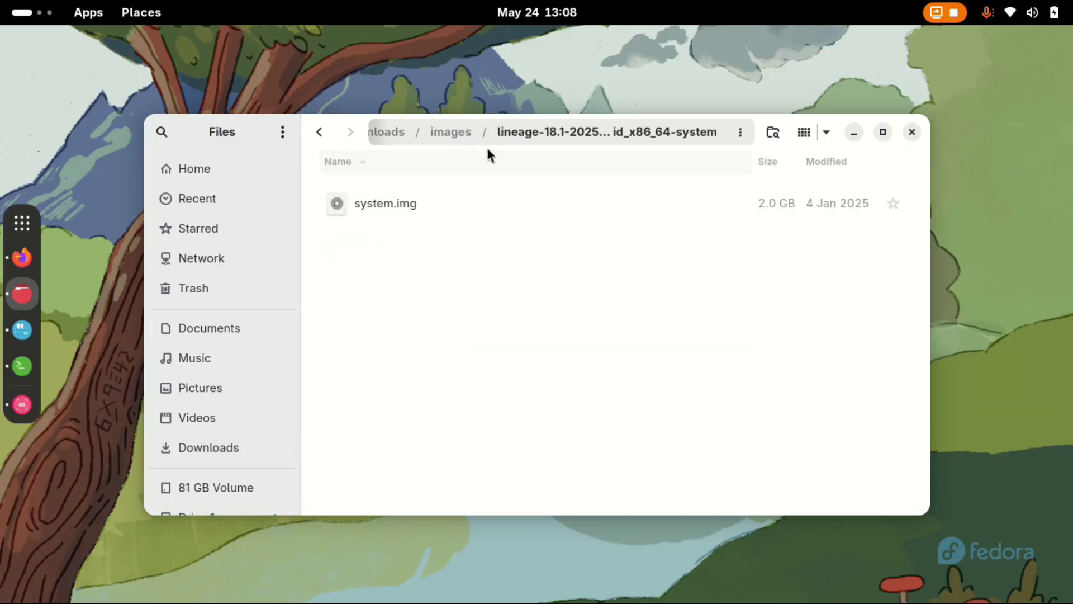
pyautogui.click(456, 133)
pyautogui.press('Return')
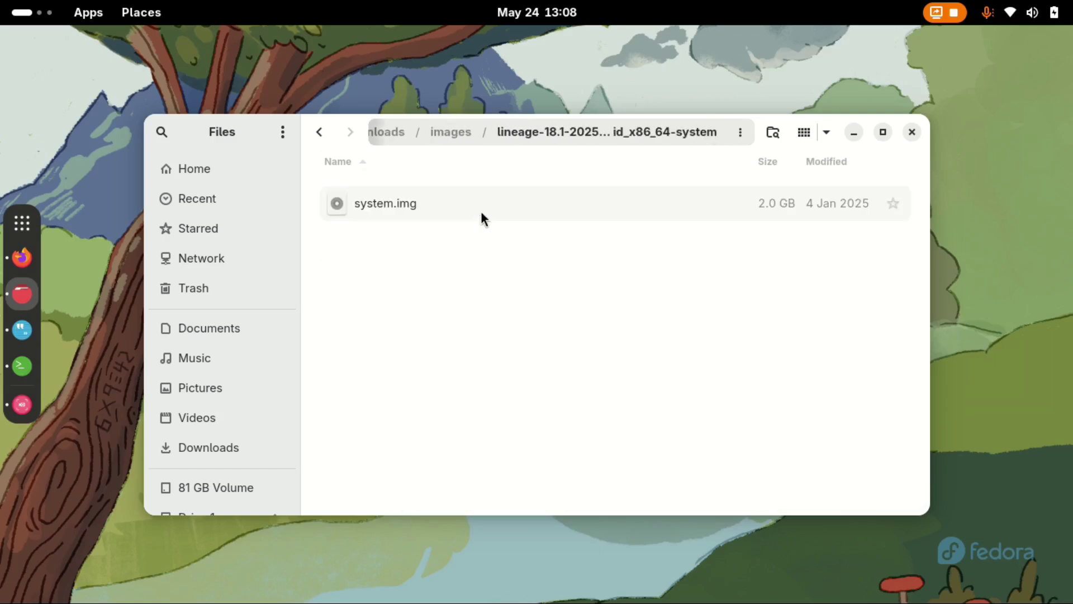
pyautogui.moveTo(395, 202); pyautogui.dragTo(485, 165)
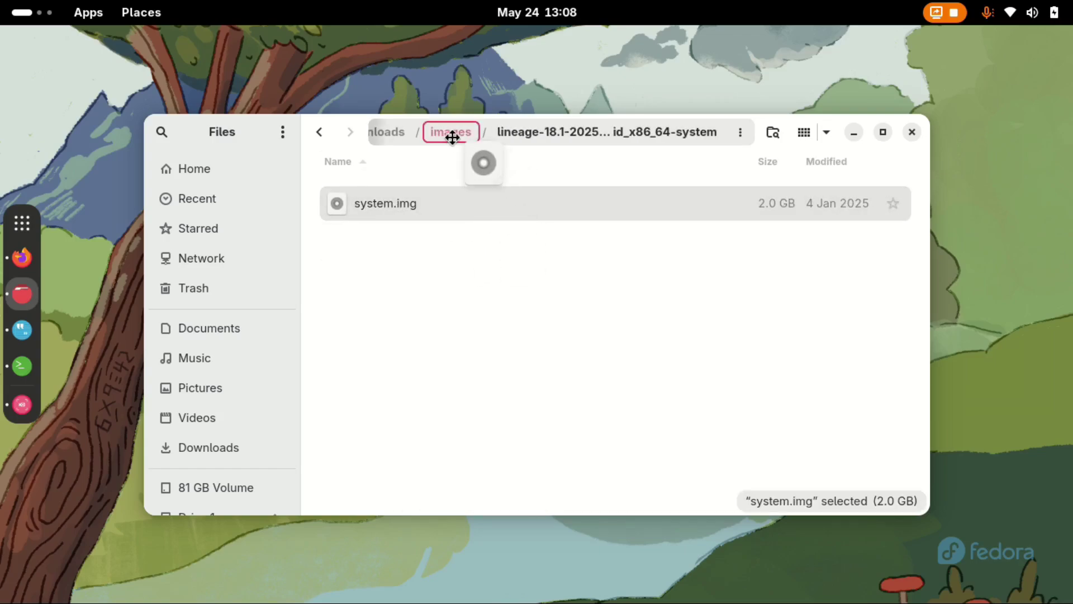
pyautogui.moveTo(452, 137); pyautogui.dragTo(482, 300)
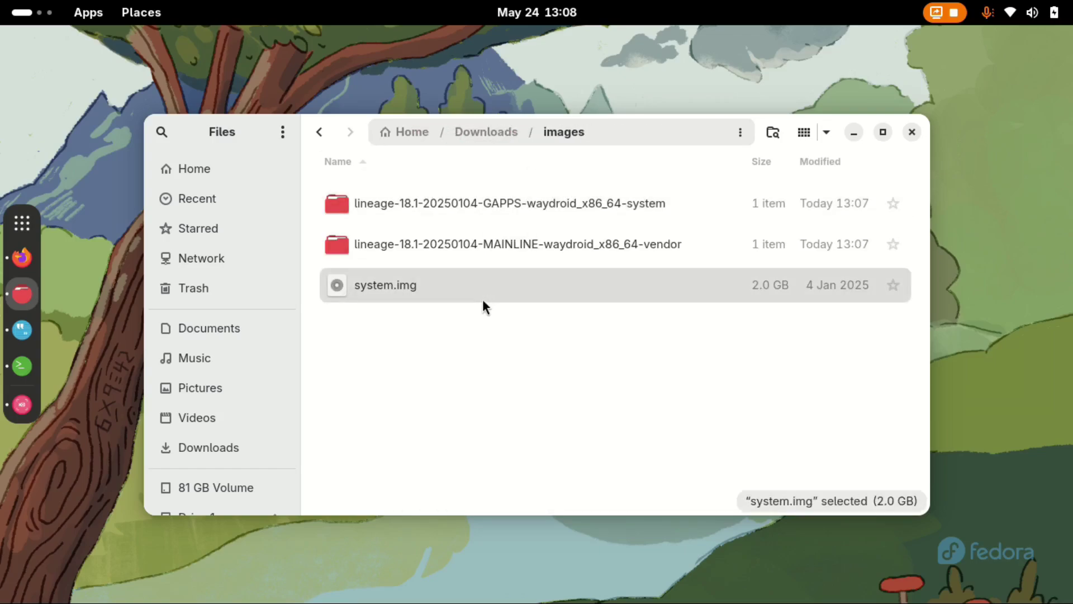
pyautogui.doubleClick(485, 245)
pyautogui.moveTo(390, 204); pyautogui.dragTo(468, 373)
# Trash the two emptied lineage folders and select both image files.
pyautogui.click(488, 233)
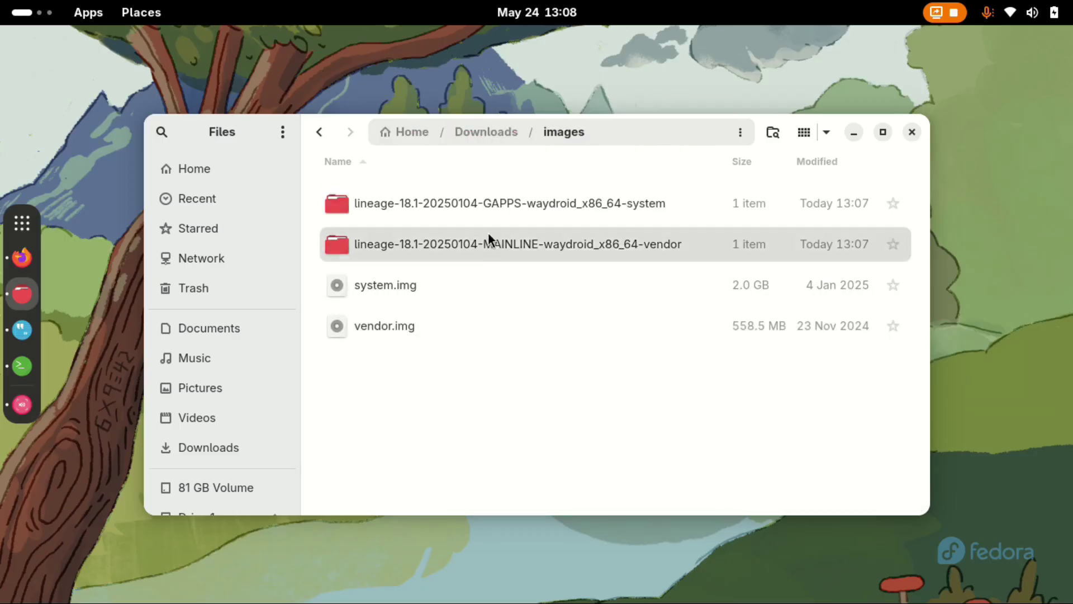
pyautogui.click(488, 239)
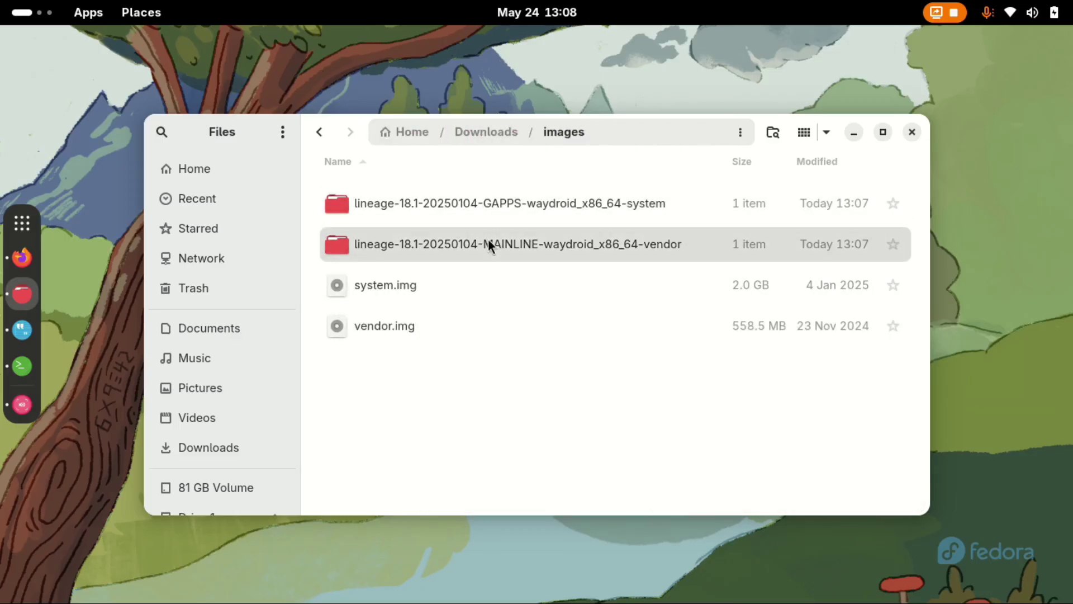
pyautogui.keyDown('ctrl'); pyautogui.click(496, 203); pyautogui.keyUp('ctrl')
pyautogui.press('Delete')
pyautogui.click(399, 246)
pyautogui.click(402, 203)
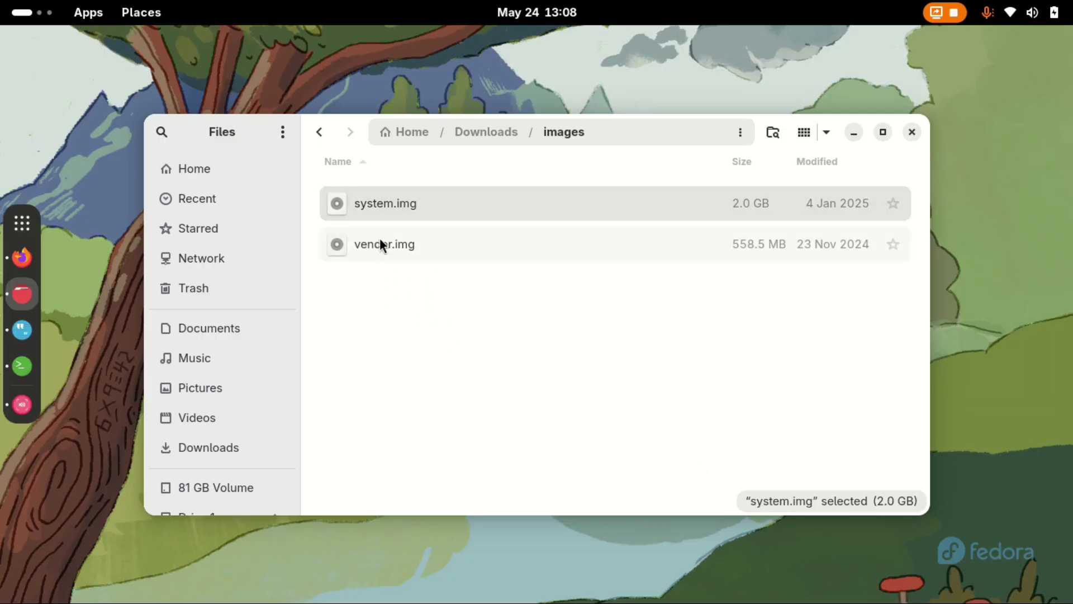
pyautogui.moveTo(378, 295); pyautogui.dragTo(454, 193)
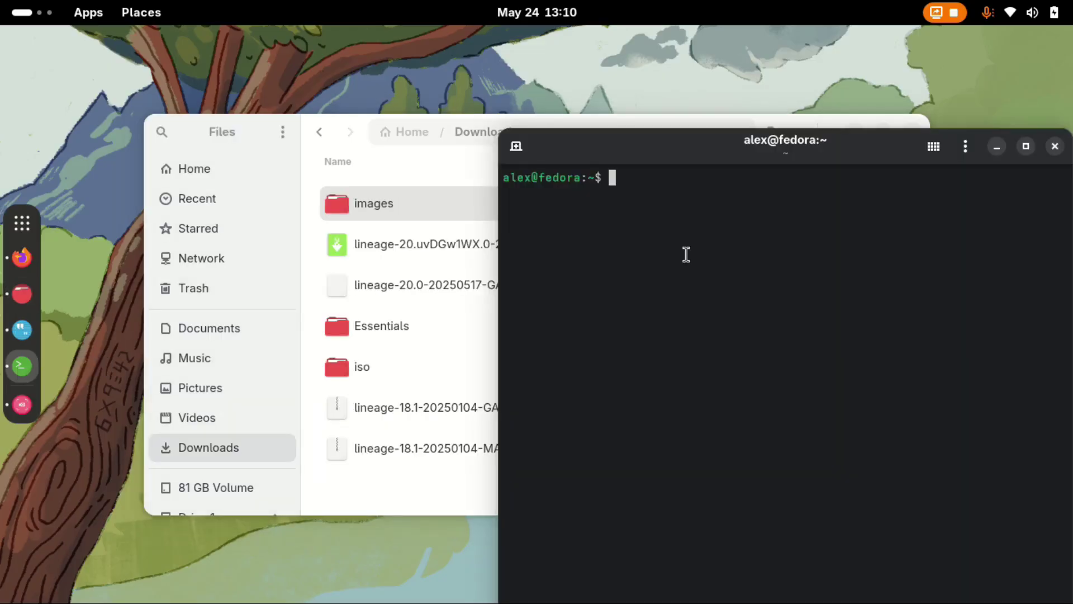
# Create the /etc/waydroid-extra/images directory with a pasted sudo command.
pyautogui.write('sudo mkdir -p /etc/waydroid-extra/')
pyautogui.write('images')
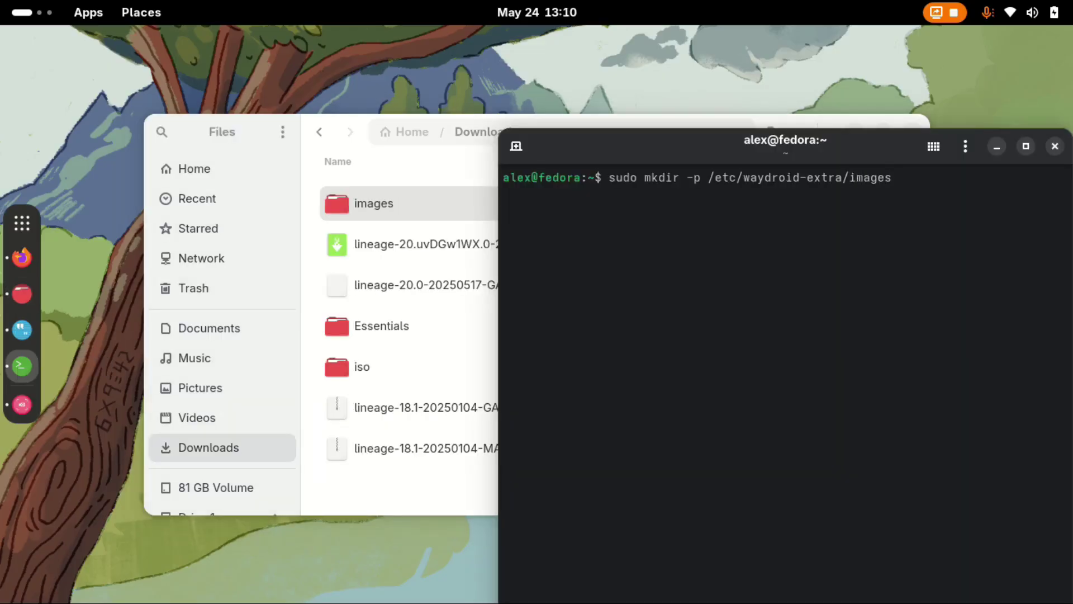
pyautogui.press('Return')
pyautogui.press('Return')
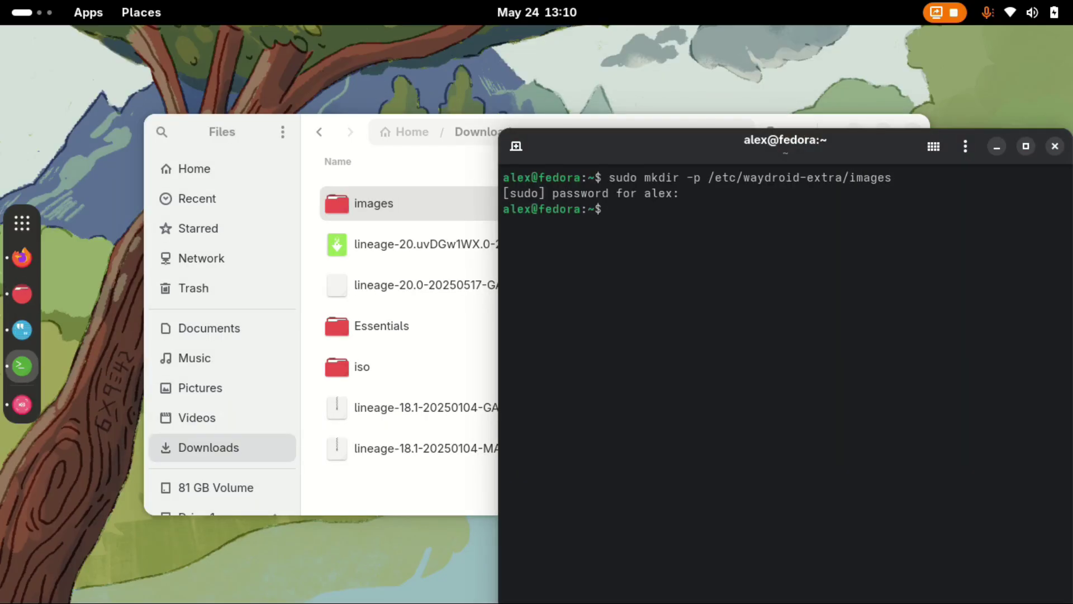
# From a console in the images folder, run sudo mv system.img vendor.img /etc/waydroid-extra/images.
pyautogui.click(435, 196)
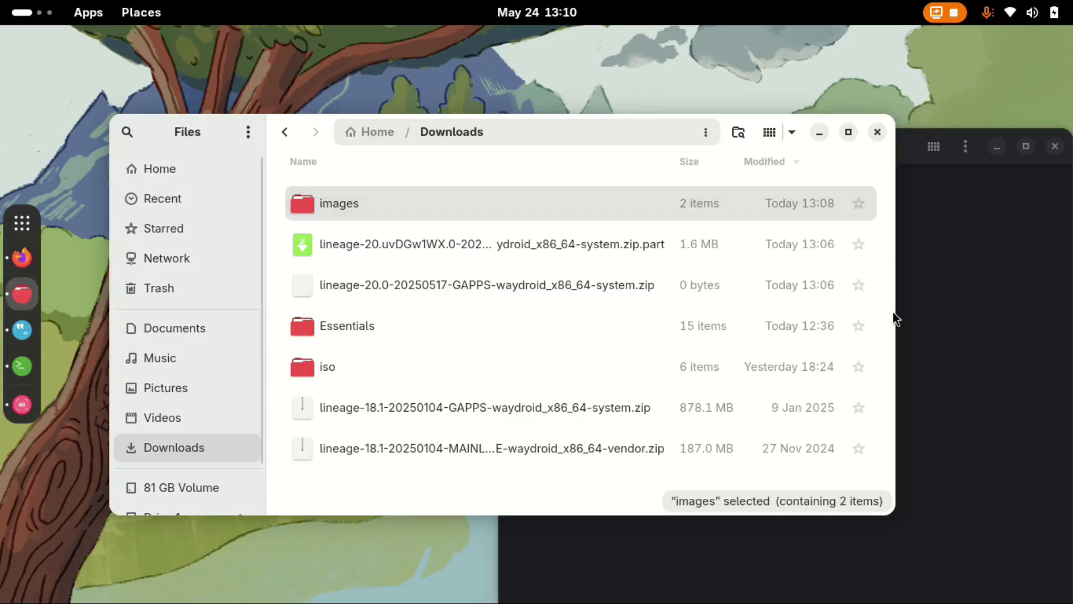
pyautogui.doubleClick(344, 207)
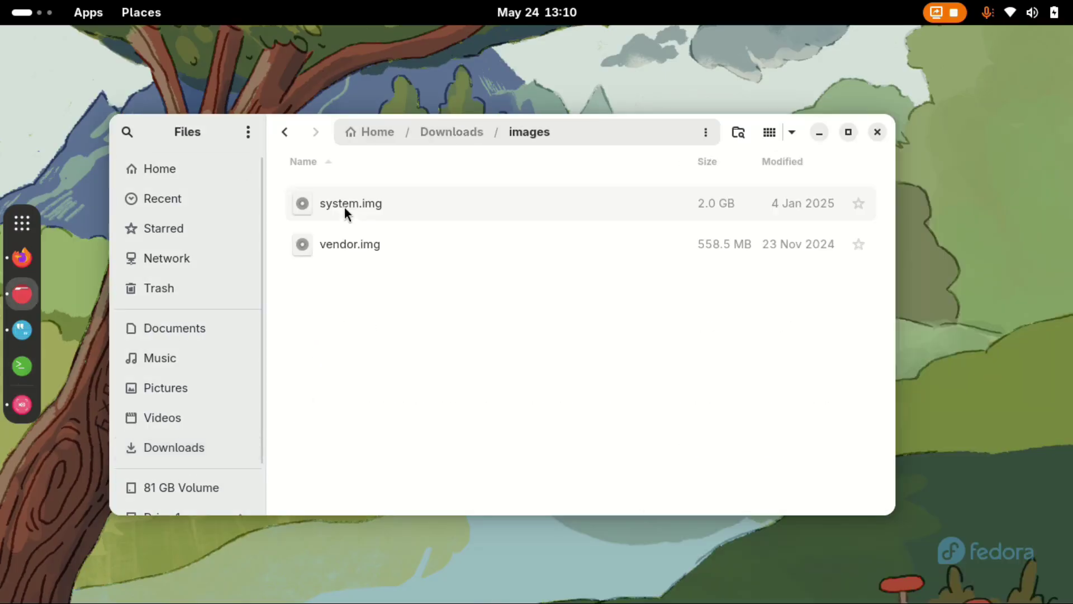
pyautogui.rightClick(386, 327)
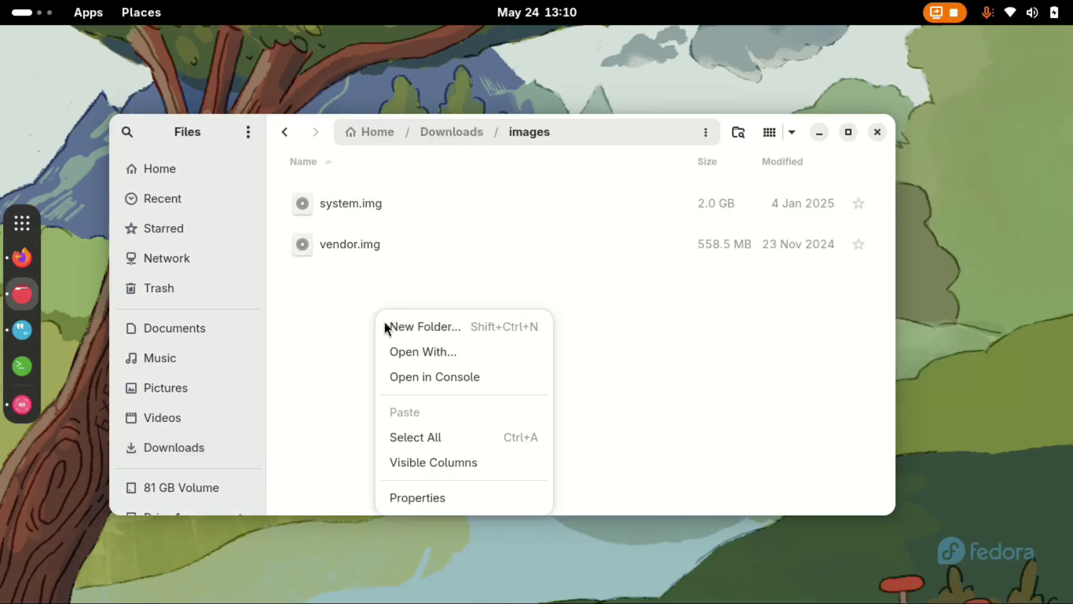
pyautogui.click(431, 376)
pyautogui.write('sudo ')
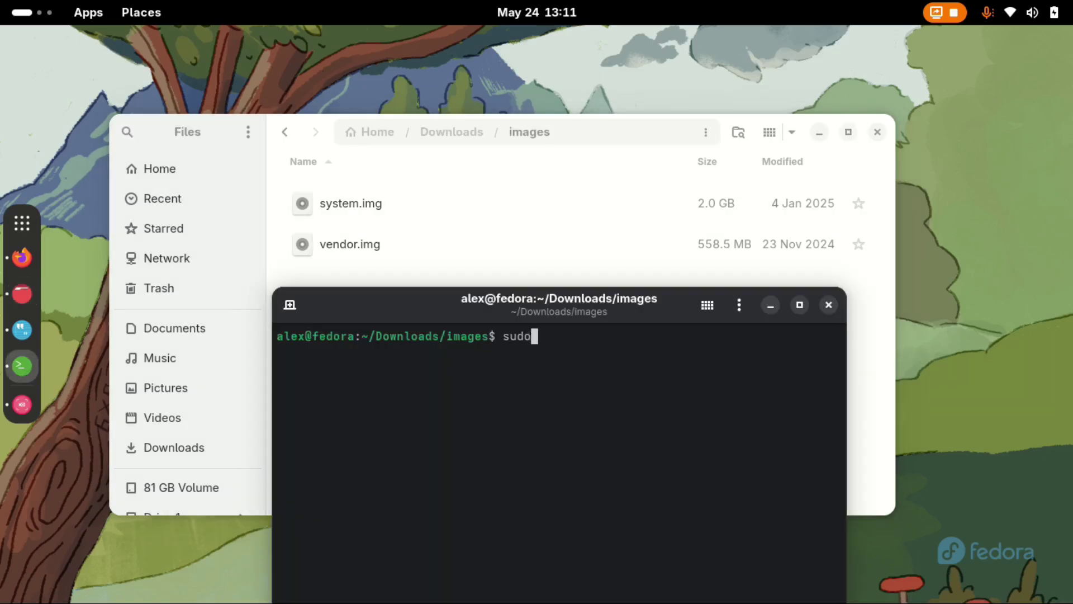
pyautogui.write('mv system')
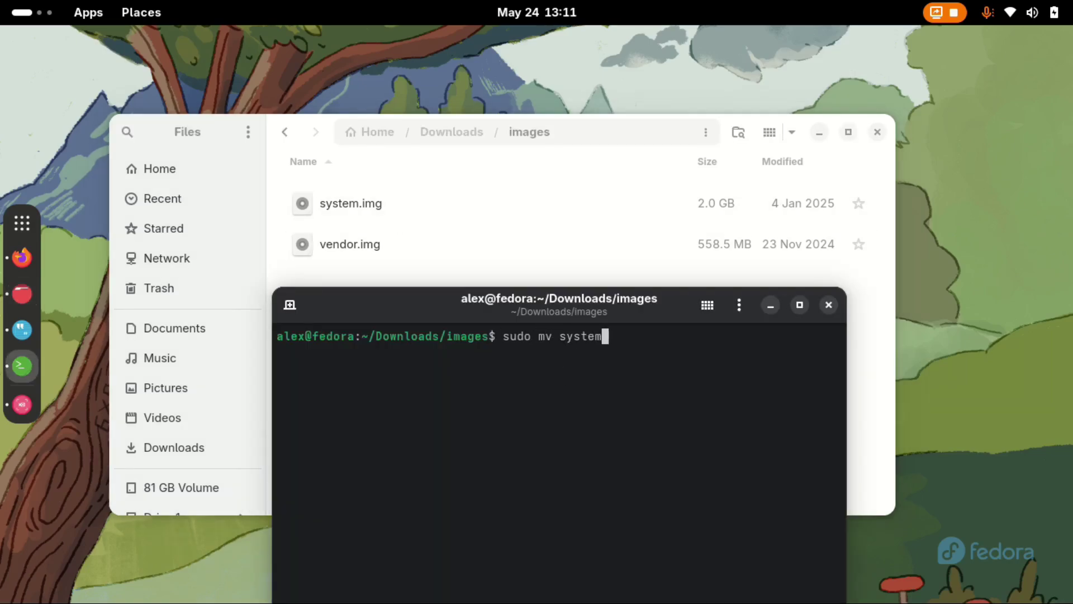
pyautogui.write('.img vendor')
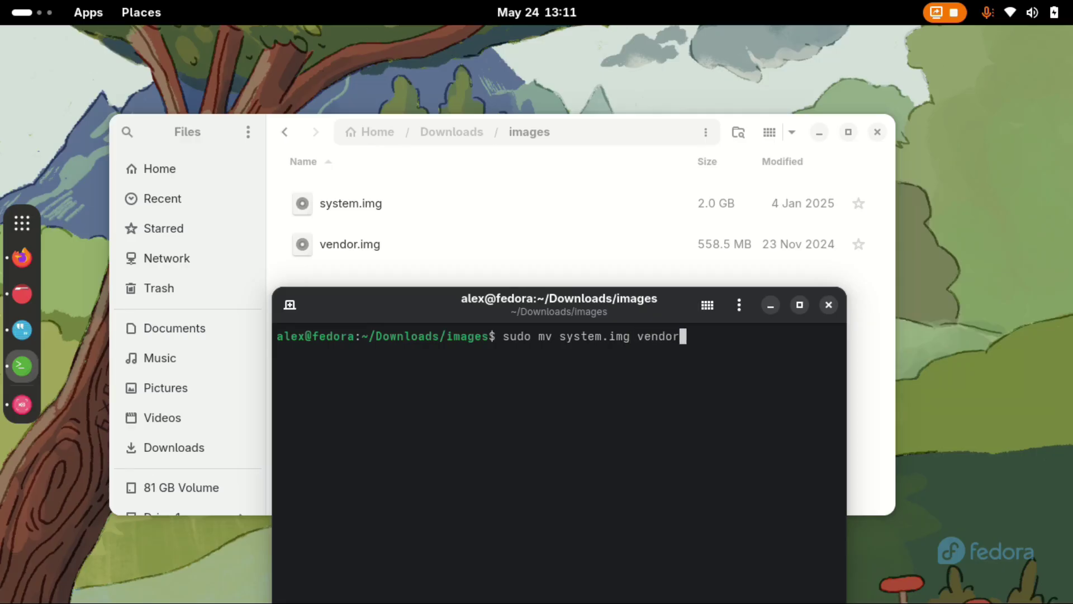
pyautogui.write('.img /etc.')
pyautogui.press('BackSpace')
pyautogui.write('/waydroid')
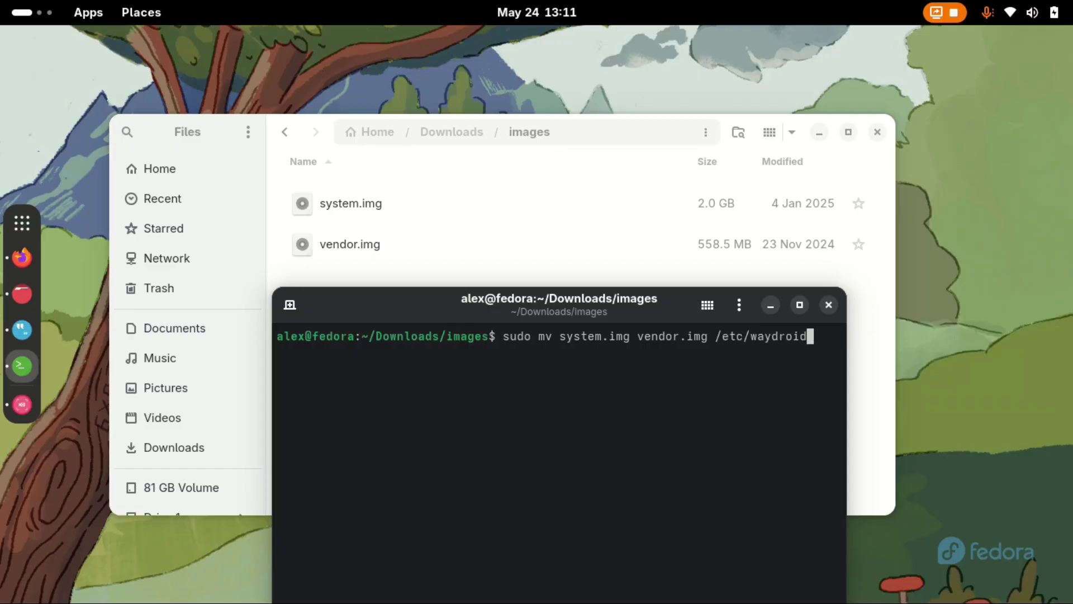
pyautogui.write('-extra/images')
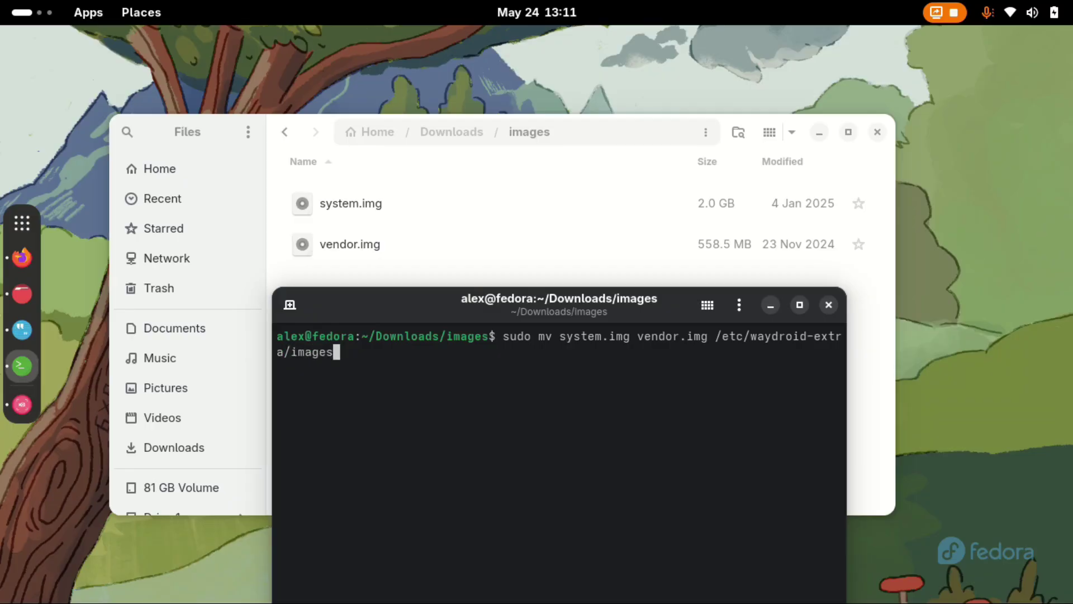
pyautogui.press('Return')
pyautogui.press('Return')
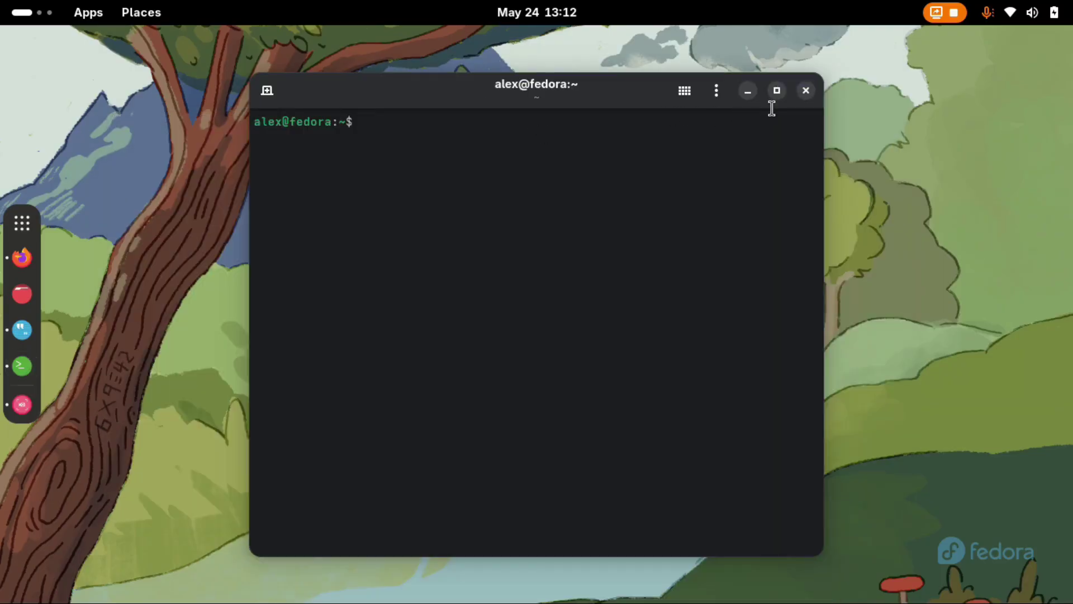
# Close the old terminal and run sudo waydroid init -f in a new one.
pyautogui.click(805, 89)
pyautogui.hotkey('ctrl', 'alt', 't')
pyautogui.write('sudo waydroid i')
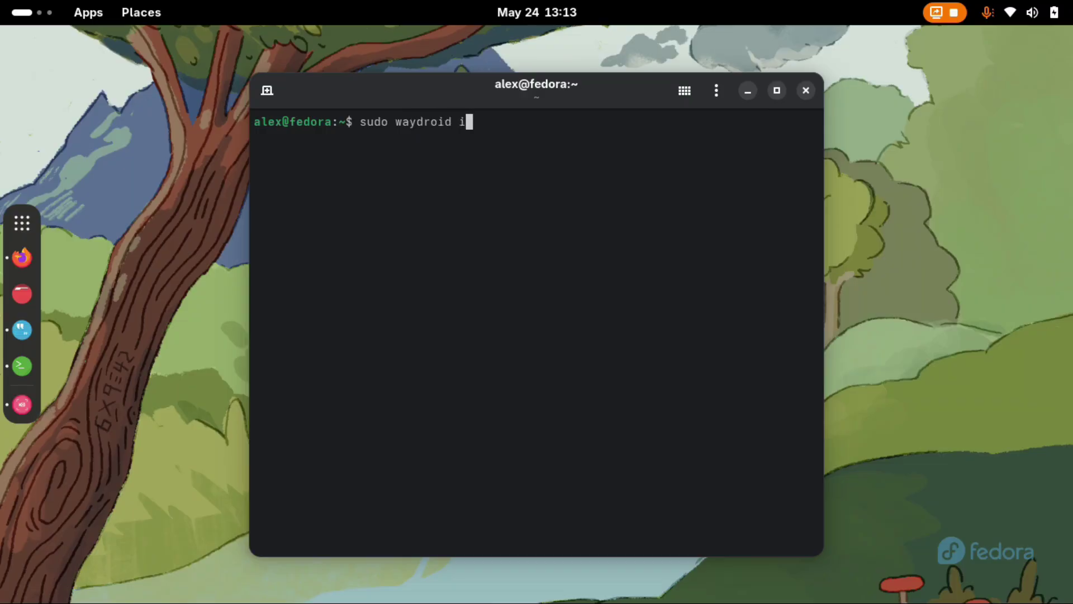
pyautogui.write('nit -f')
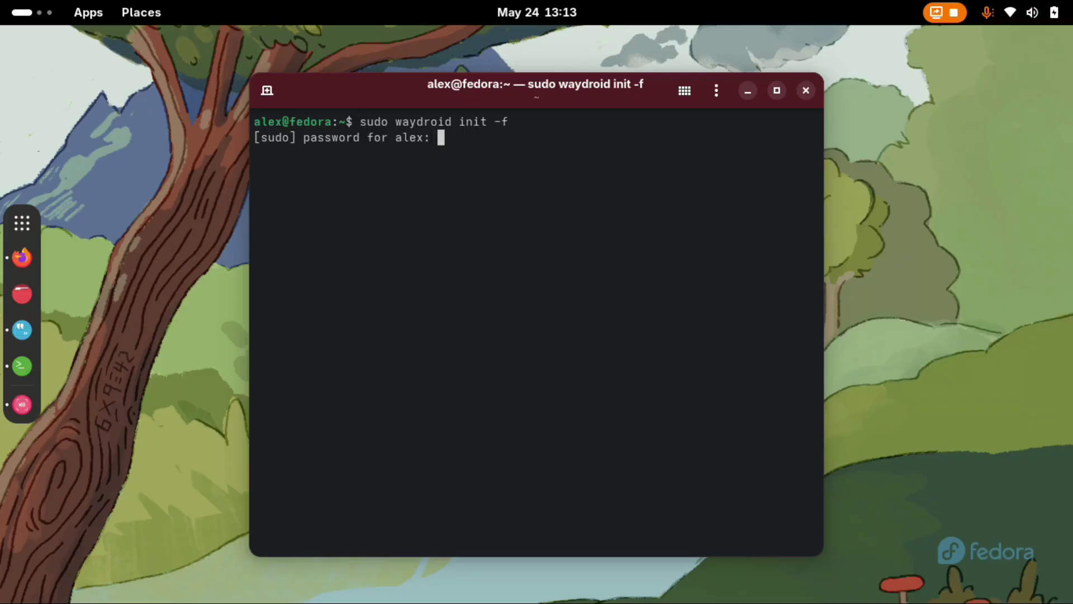
pyautogui.press('Return')
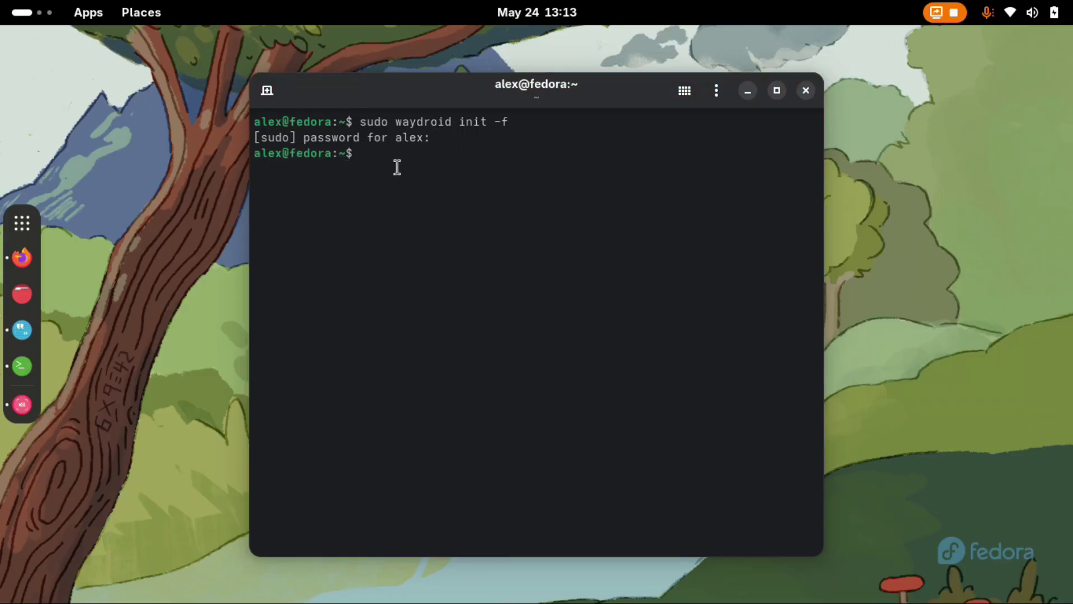
# Close the terminal and launch Waydroid from the GNOME app grid.
pyautogui.press('super+h')
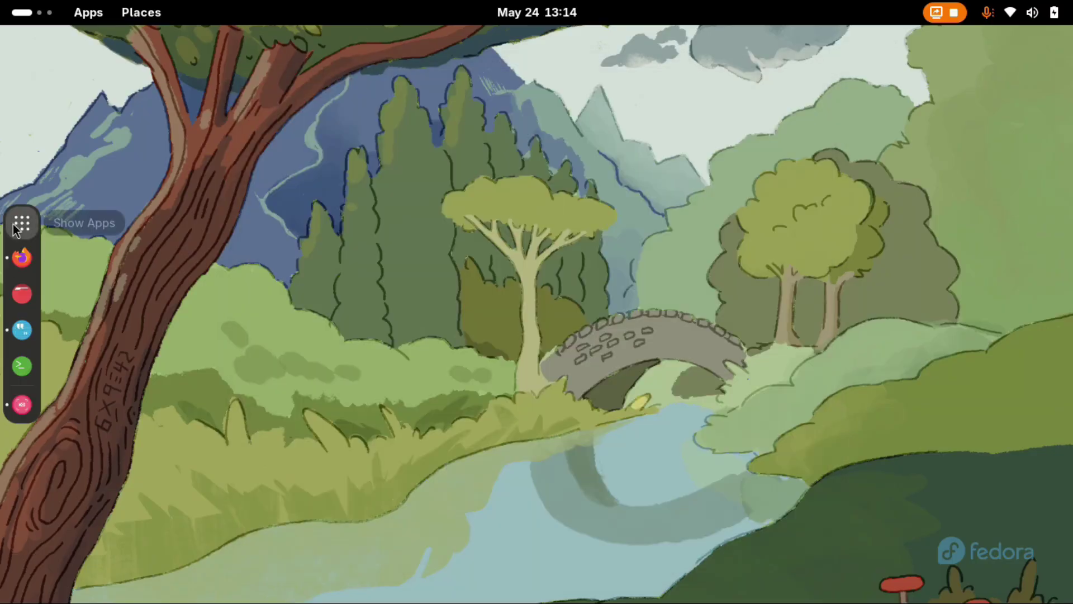
pyautogui.click(22, 223)
pyautogui.scroll(-1, 727, 419)
pyautogui.click(604, 486)
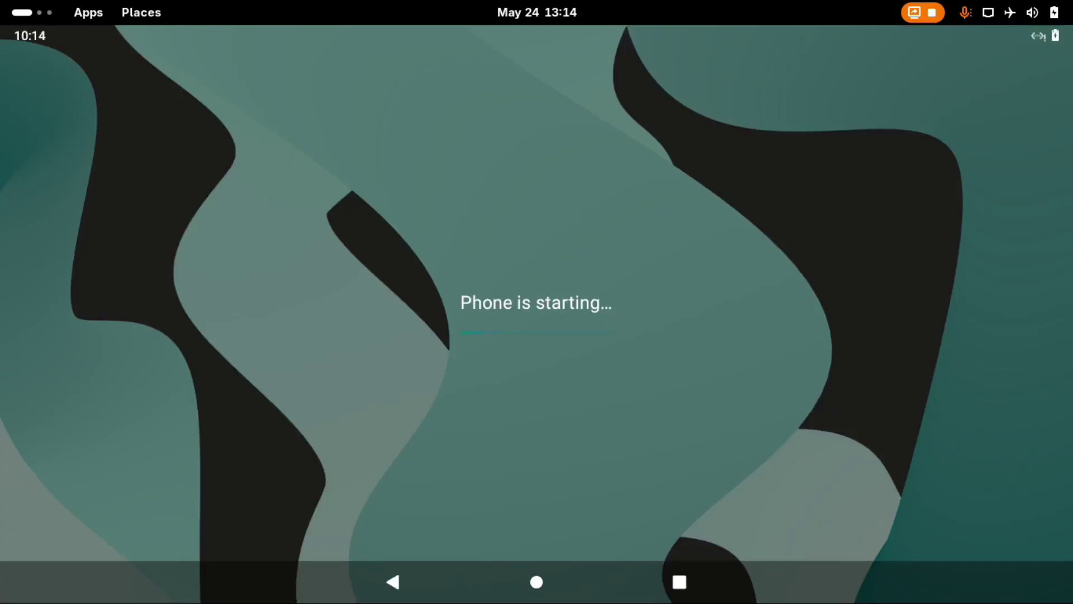
# Open the LineageOS app drawer to check for the Play Store, then close it.
pyautogui.moveTo(639, 30); pyautogui.dragTo(638, 37)
pyautogui.click(638, 37)
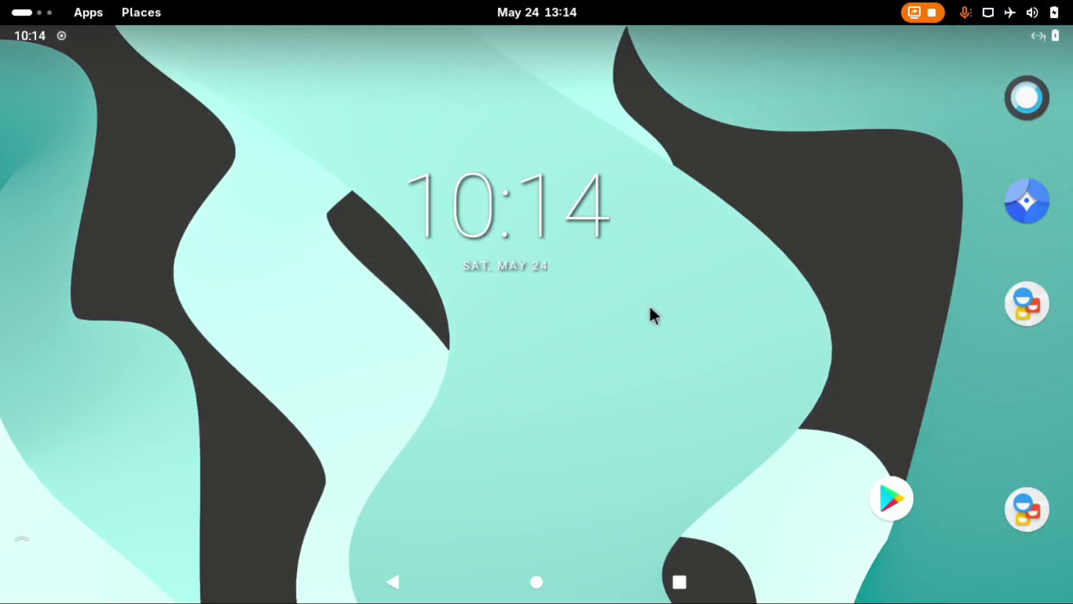
pyautogui.moveTo(713, 408); pyautogui.dragTo(702, 105)
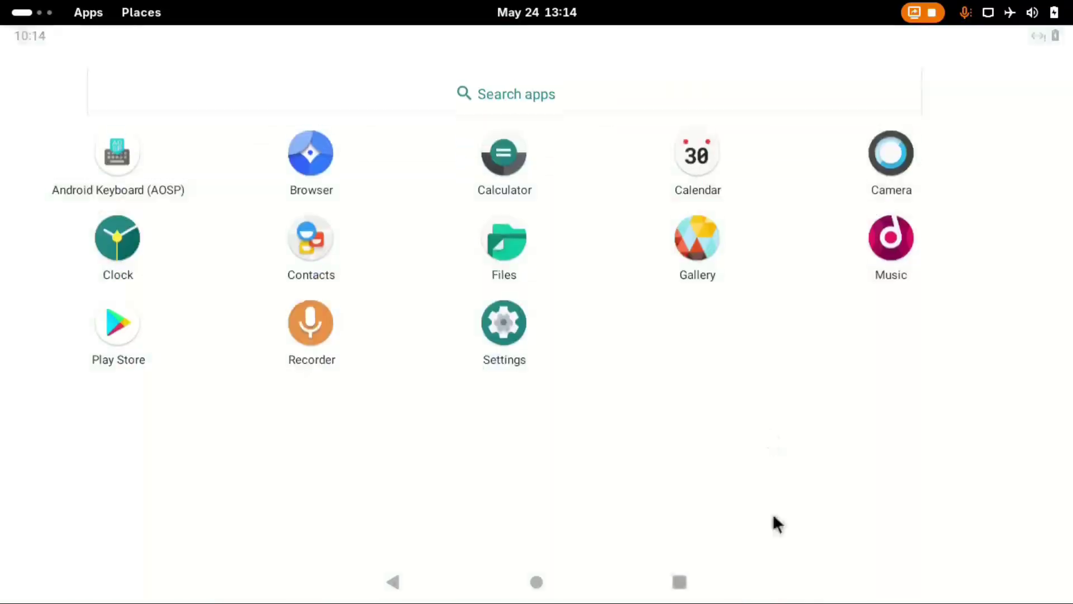
pyautogui.press('Escape')
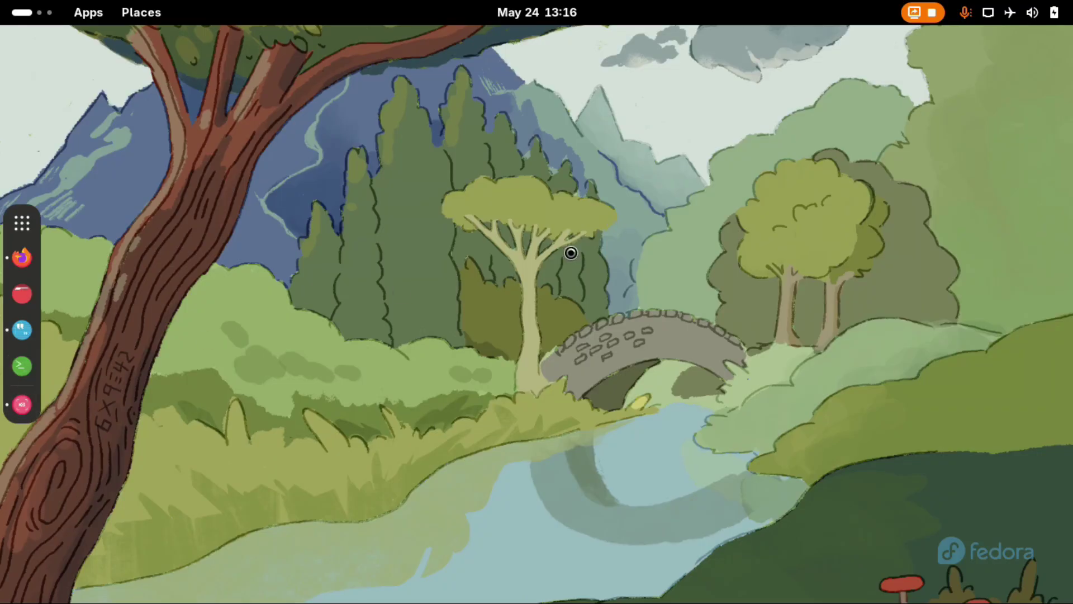
# Open waydroid_base.prop in nano with sudo and change ro.hardware.gralloc from gbm to default.
pyautogui.write('sudo nano /var/lib/waydroid/waydroid_base.prop')
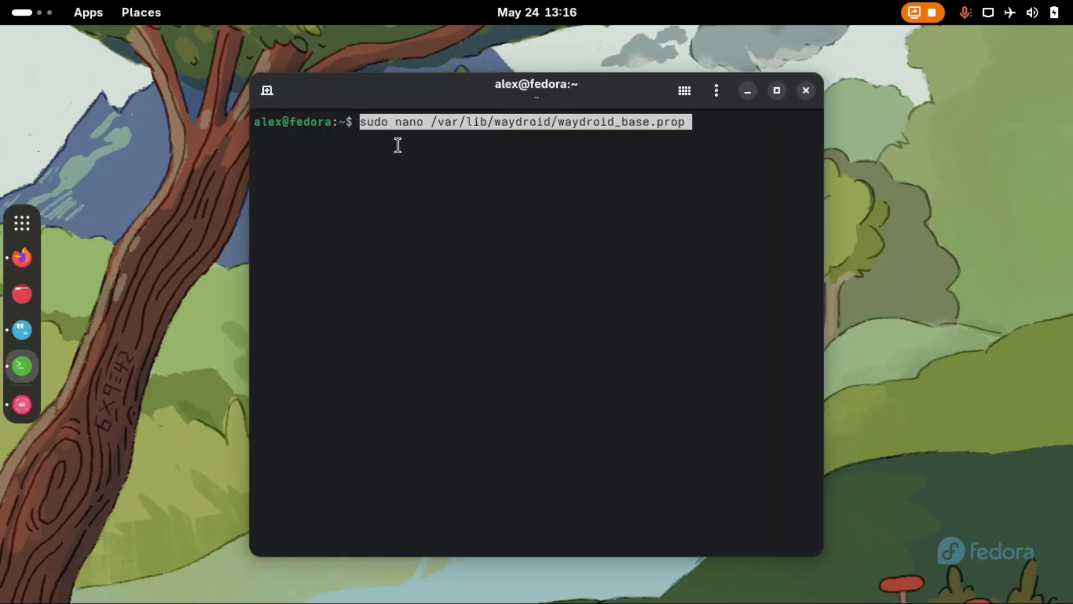
pyautogui.press('Return')
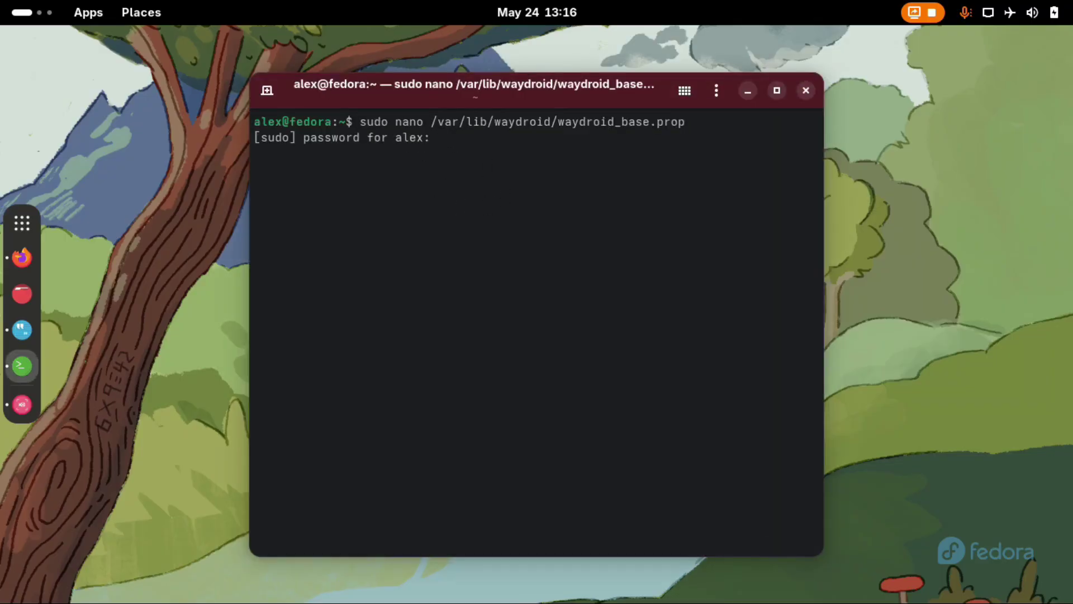
pyautogui.press('Return')
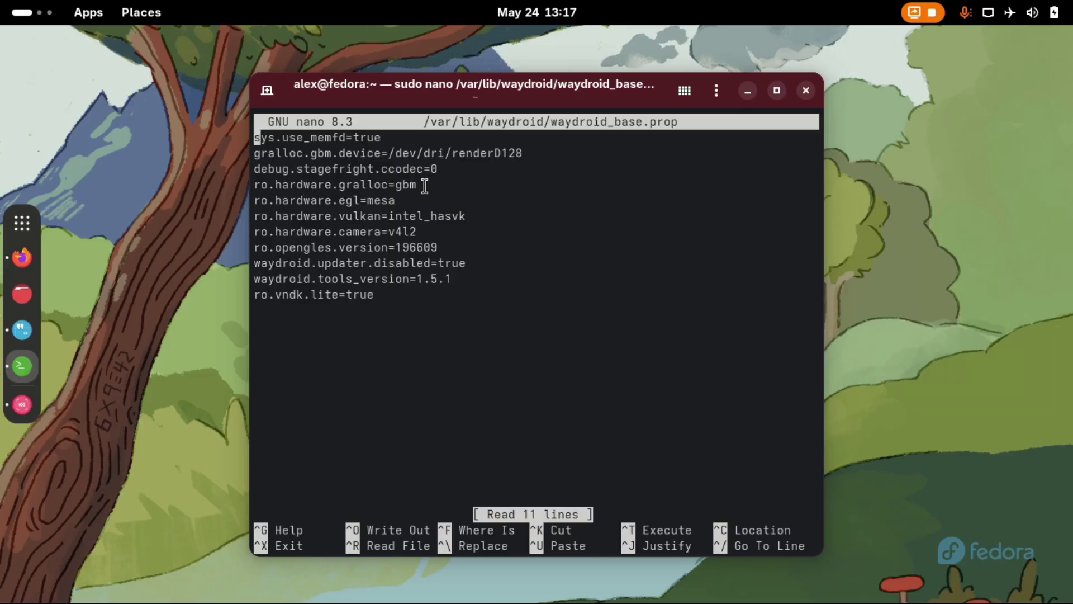
pyautogui.press('Down')
pyautogui.press('Down')
pyautogui.press('Down')
pyautogui.press('Right')
pyautogui.press('Right')
pyautogui.press('Right')
pyautogui.press('Right')
pyautogui.press('Right')
pyautogui.press('Right')
pyautogui.press('Right')
pyautogui.press('Right')
pyautogui.press('Right')
pyautogui.press('Right')
pyautogui.press('Right')
pyautogui.press('Right')
pyautogui.press('Right')
pyautogui.press('Right')
pyautogui.press('Right')
pyautogui.press('Right')
pyautogui.press('Right')
pyautogui.press('Right')
pyautogui.press('Right')
pyautogui.press('Right')
pyautogui.press('BackSpace')
pyautogui.press('BackSpace')
pyautogui.press('BackSpace')
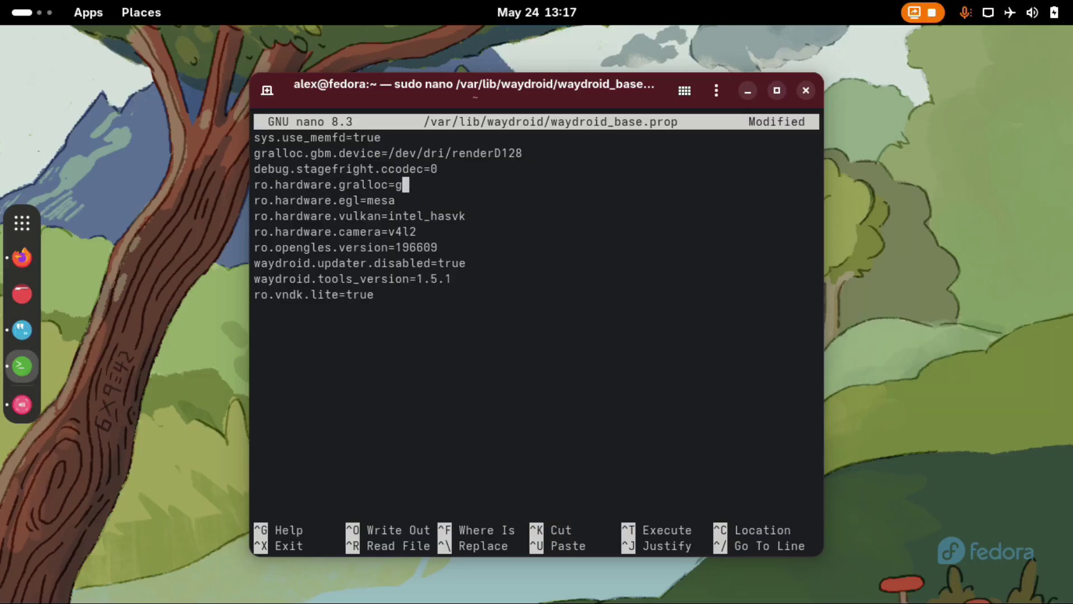
pyautogui.write('default')
# Change ro.hardware.egl from mesa to swiftshader, then save the file and exit nano.
pyautogui.press('Down')
pyautogui.press('BackSpace')
pyautogui.press('BackSpace')
pyautogui.press('BackSpace')
pyautogui.press('BackSpace')
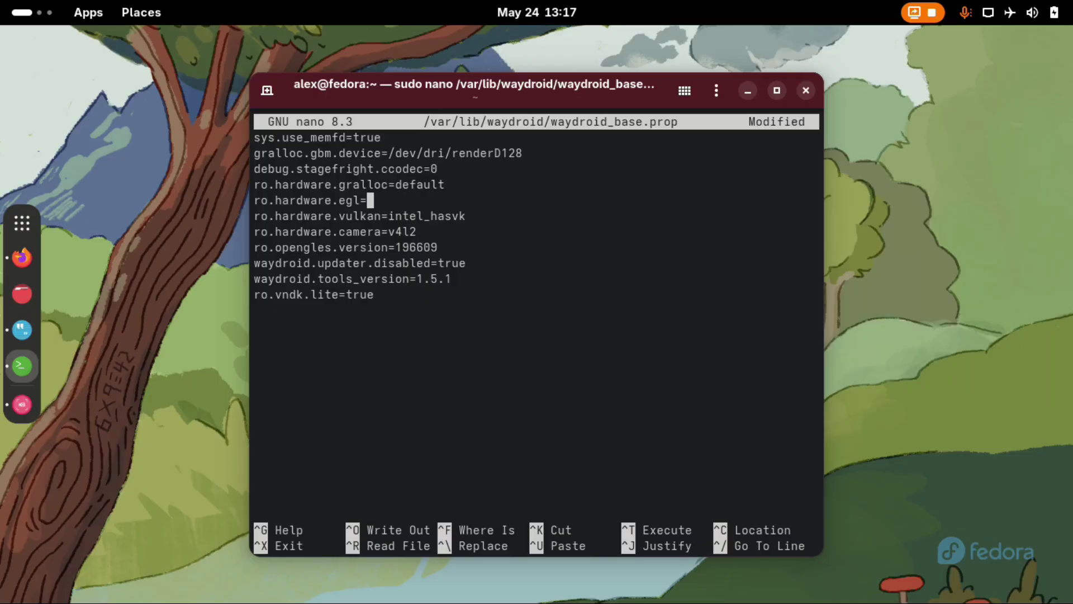
pyautogui.write('swiftshader')
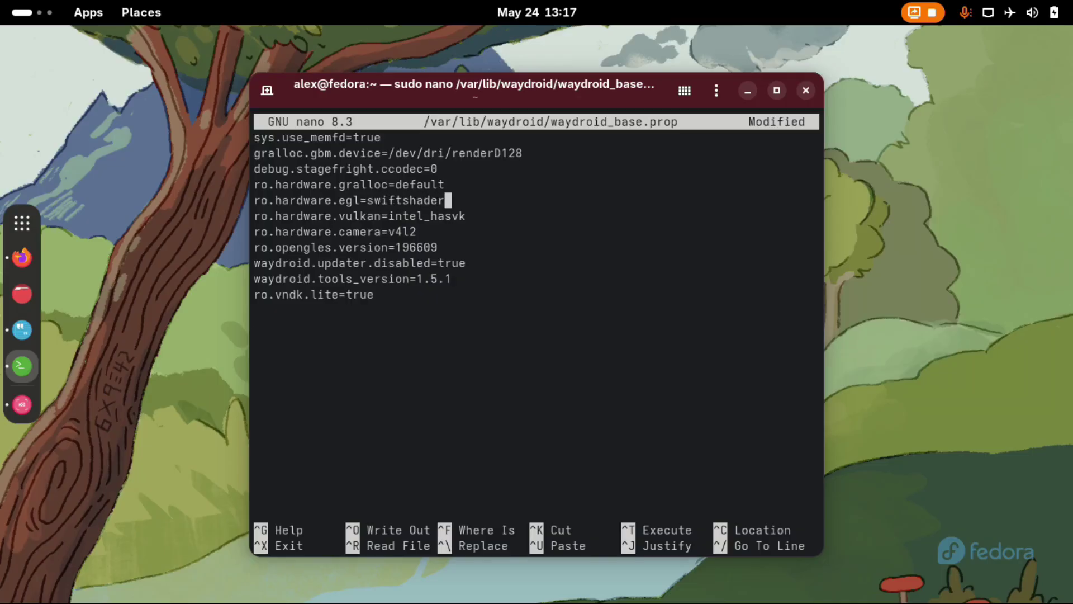
pyautogui.hotkey('ctrl', 'o')
pyautogui.press('Return')
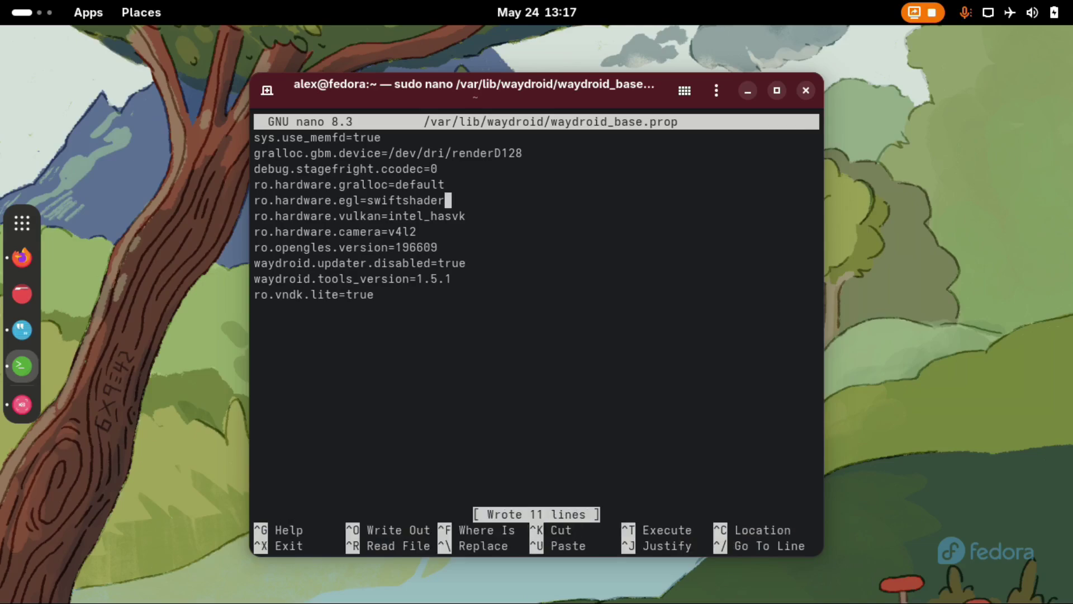
pyautogui.hotkey('ctrl', 'x')
pyautogui.write('ex')
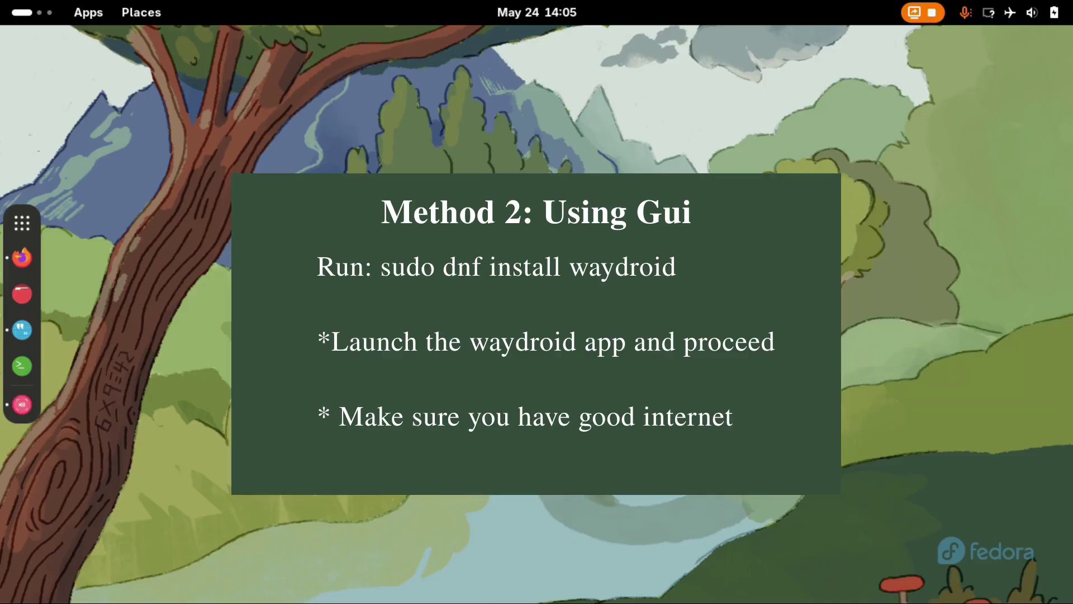
# Install the waydroid package with 'sudo dnf install waydroid'.
pyautogui.write('sudo dnf u')
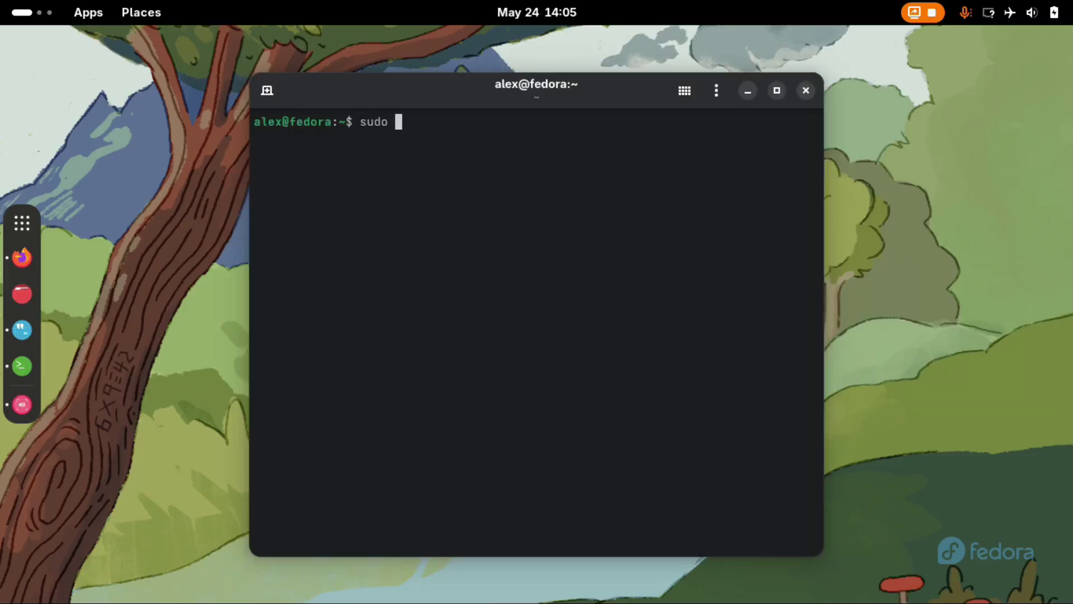
pyautogui.press('BackSpace')
pyautogui.write('install waydroid')
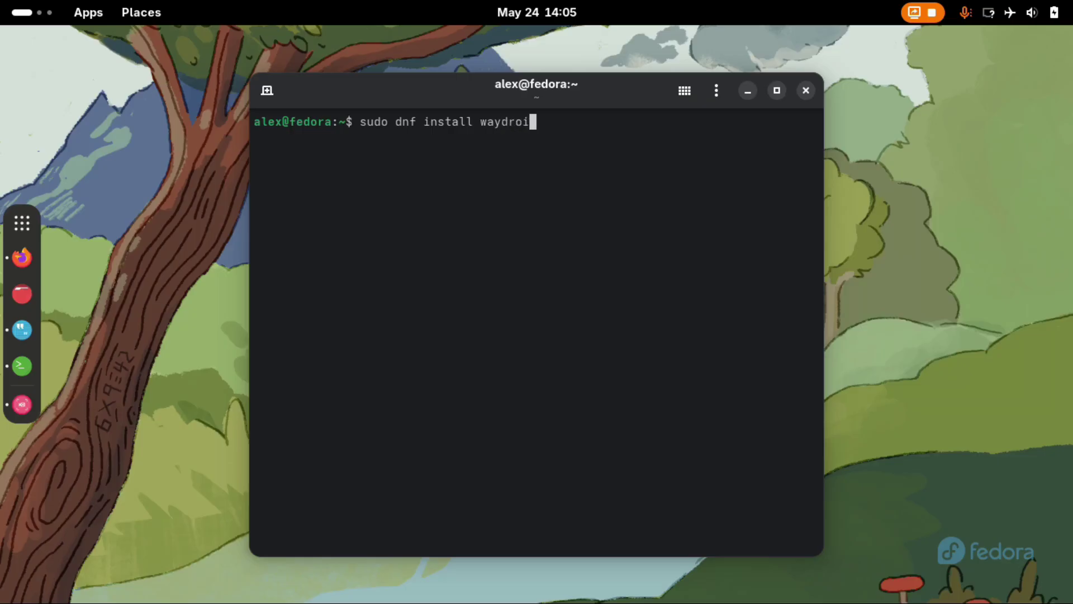
pyautogui.press('Return')
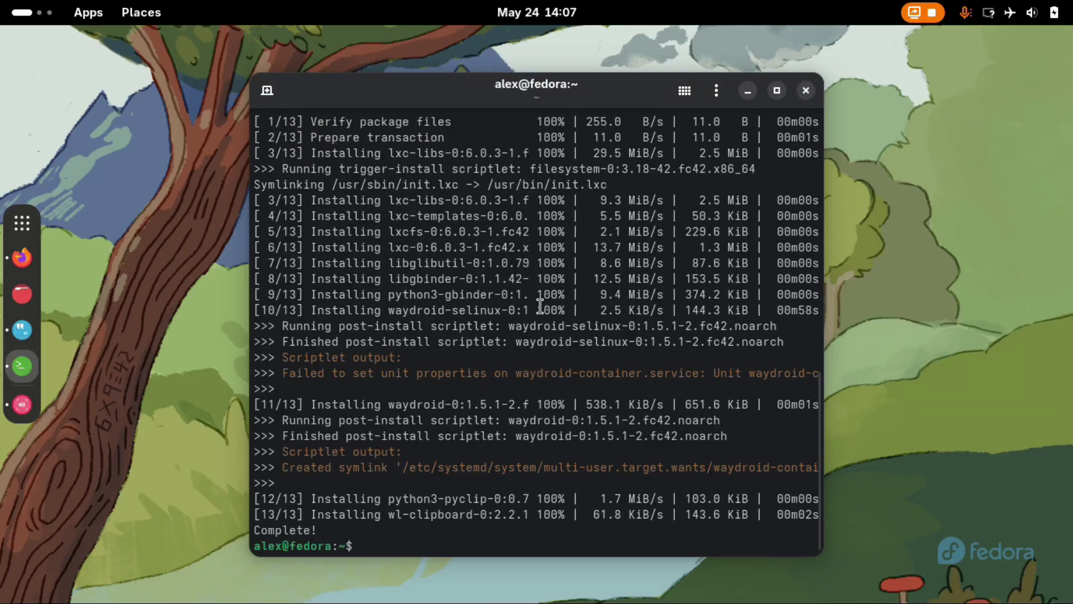
# Select the 'sudo systemctl enable --now waydroid-container' command on the waydro.id install page.
pyautogui.hotkey('ctrl', 'l')
pyautogui.hotkey('alt', 'Tab')
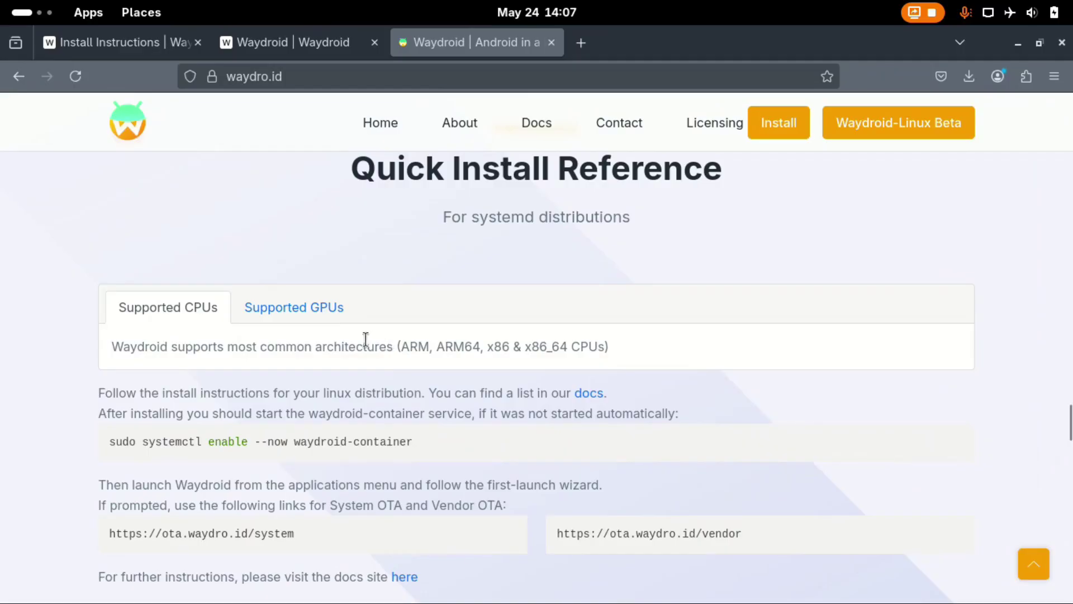
pyautogui.scroll(-3, 378, 412)
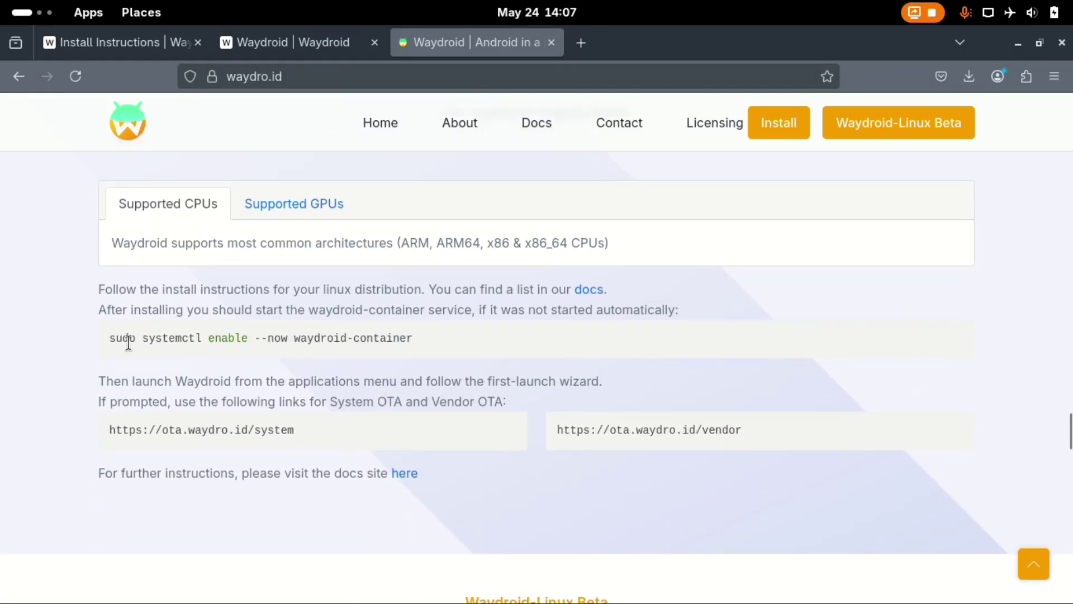
pyautogui.moveTo(110, 335); pyautogui.dragTo(413, 338)
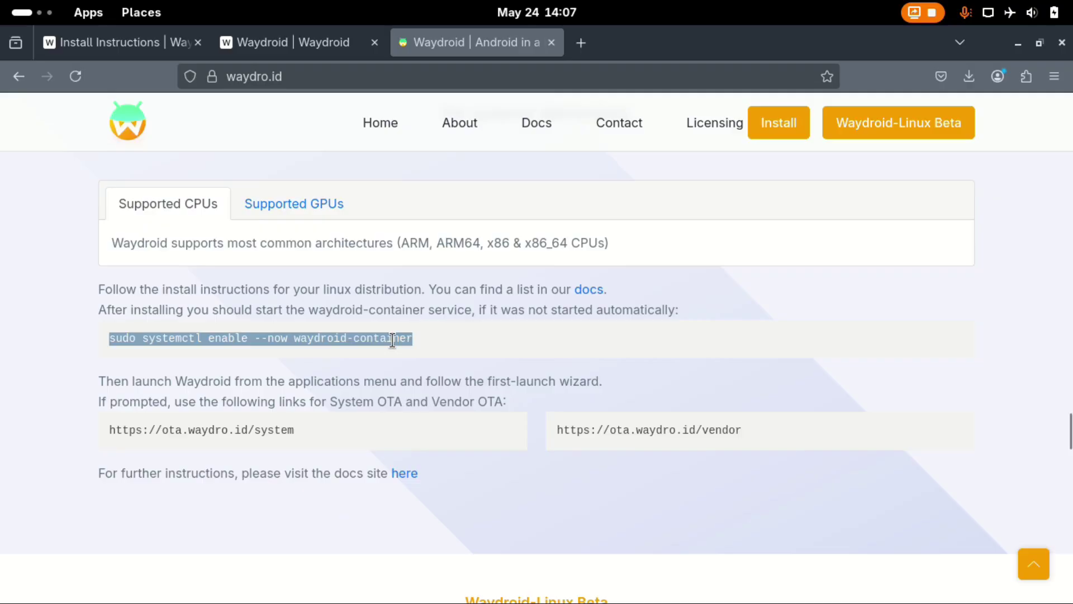
# Copy the waydroid-container enable command into the terminal and run it.
pyautogui.rightClick(414, 339)
pyautogui.click(432, 359)
pyautogui.hotkey('alt', 'Tab')
pyautogui.rightClick(410, 132)
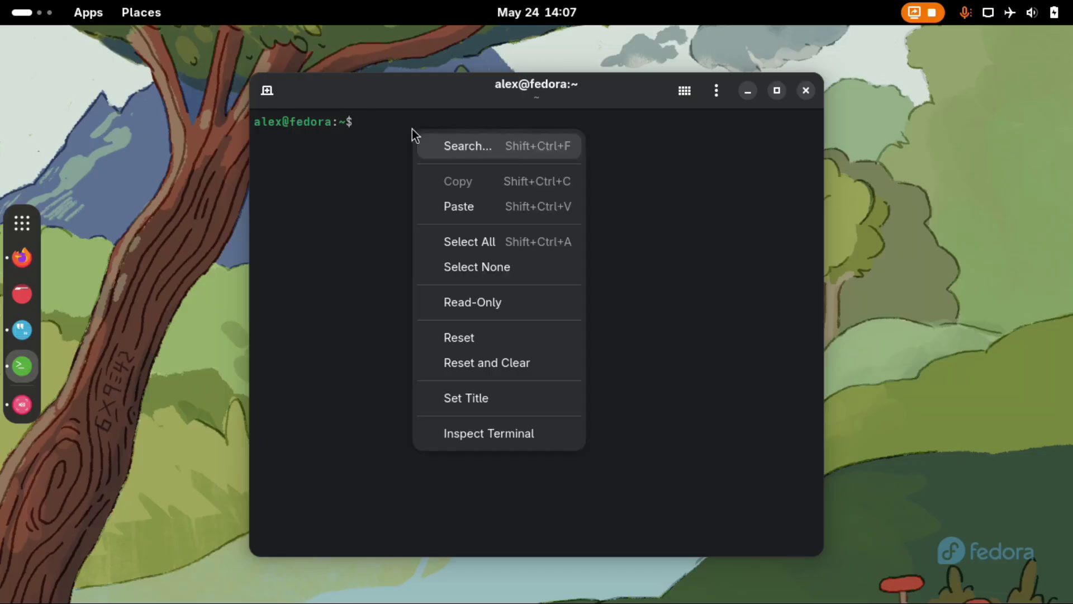
pyautogui.click(457, 203)
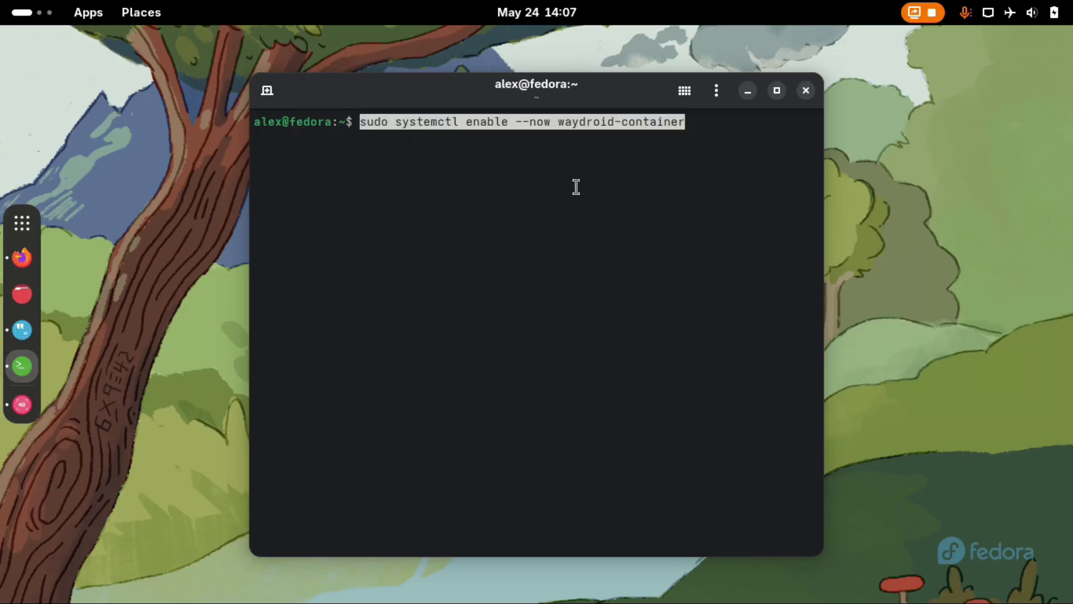
pyautogui.press('End')
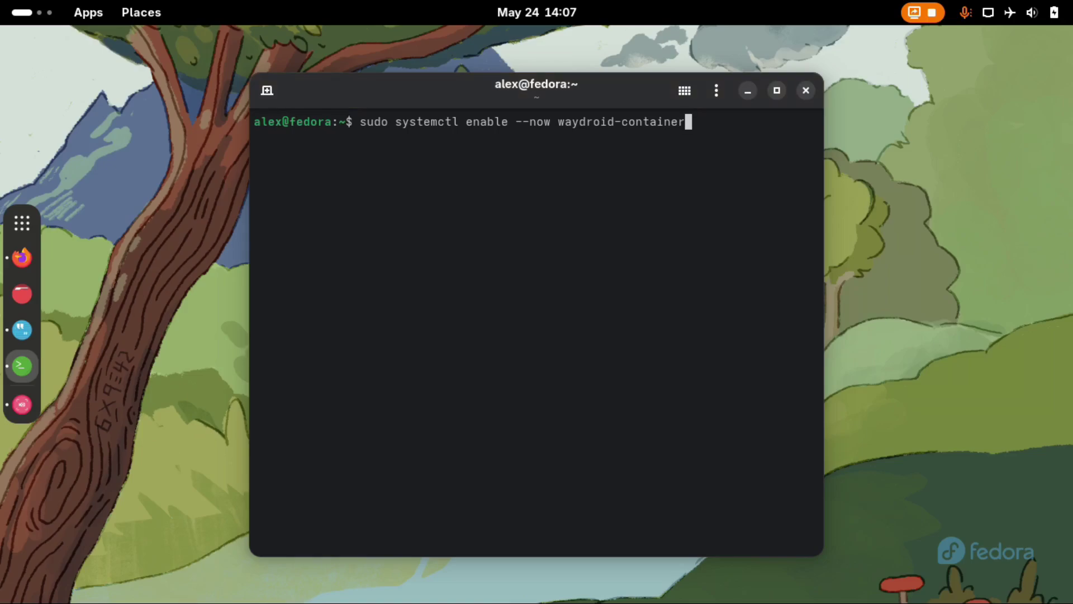
pyautogui.press('Return')
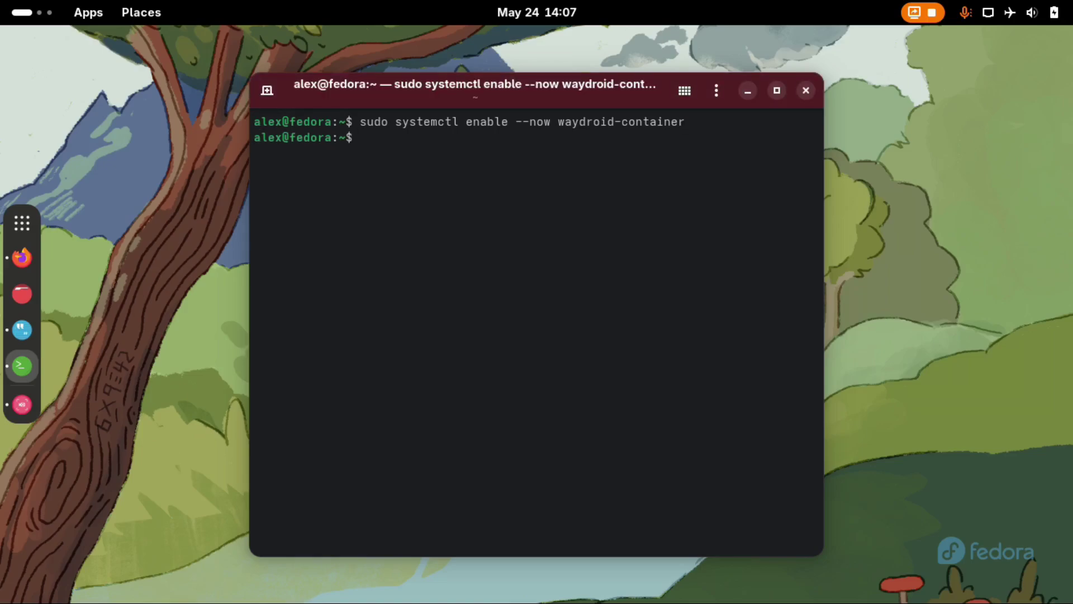
# Launch Waydroid from the app grid and move its Initialize Waydroid window higher.
pyautogui.press('super+a')
pyautogui.scroll(-1, 416, 330)
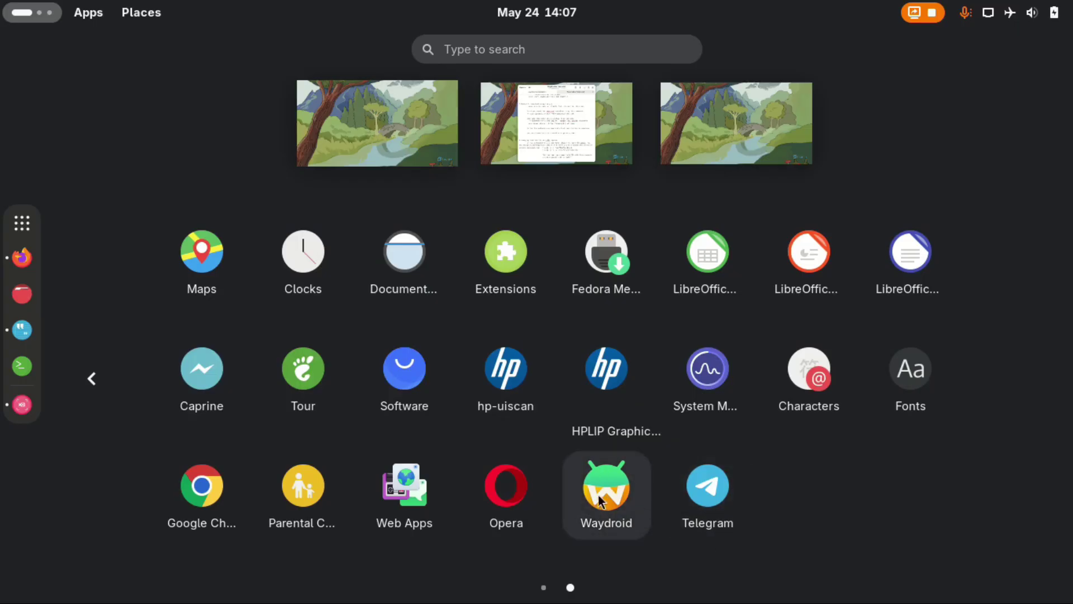
pyautogui.click(642, 513)
pyautogui.moveTo(519, 219); pyautogui.dragTo(520, 179)
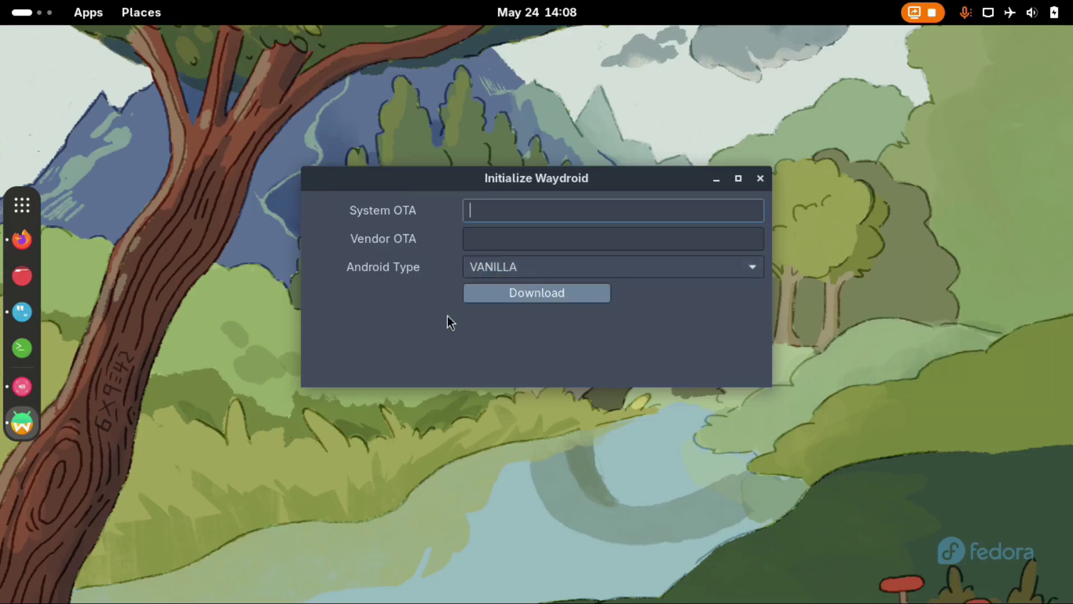
# Paste the system OTA URL from the install page into the System OTA field.
pyautogui.hotkey('alt', 'Tab')
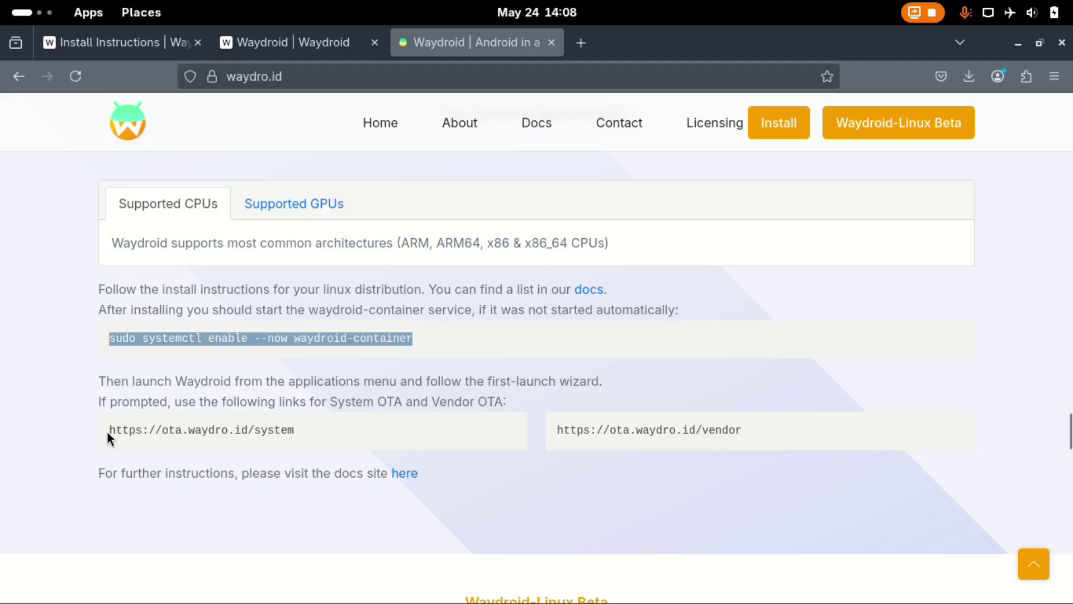
pyautogui.tripleClick(109, 430)
pyautogui.hotkey('alt', 'Tab')
pyautogui.rightClick(510, 207)
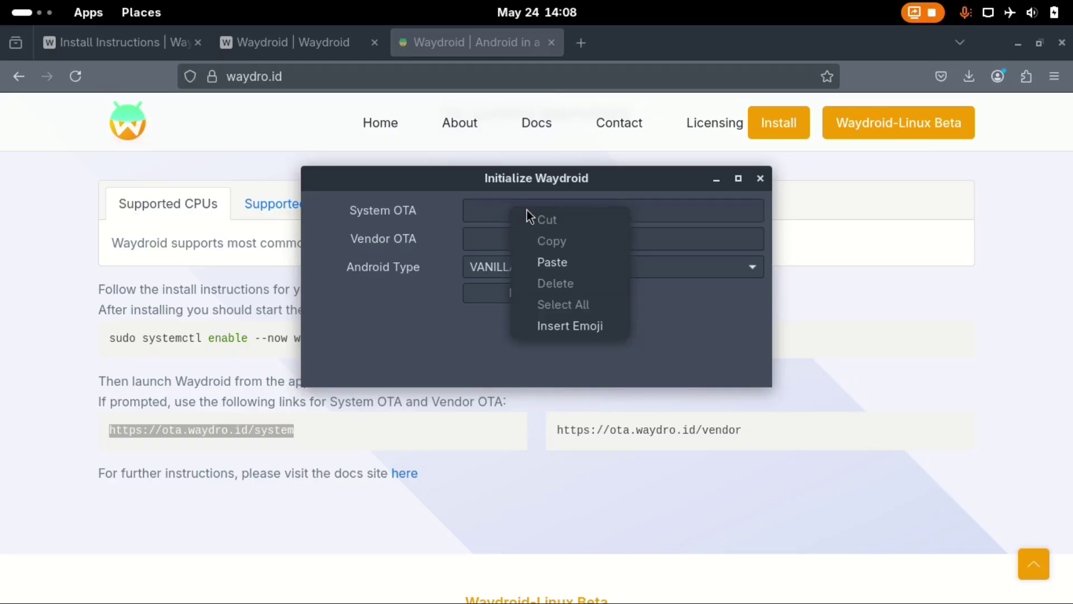
pyautogui.click(546, 261)
# Copy the vendor OTA URL from the page into the Vendor OTA field.
pyautogui.click(492, 234)
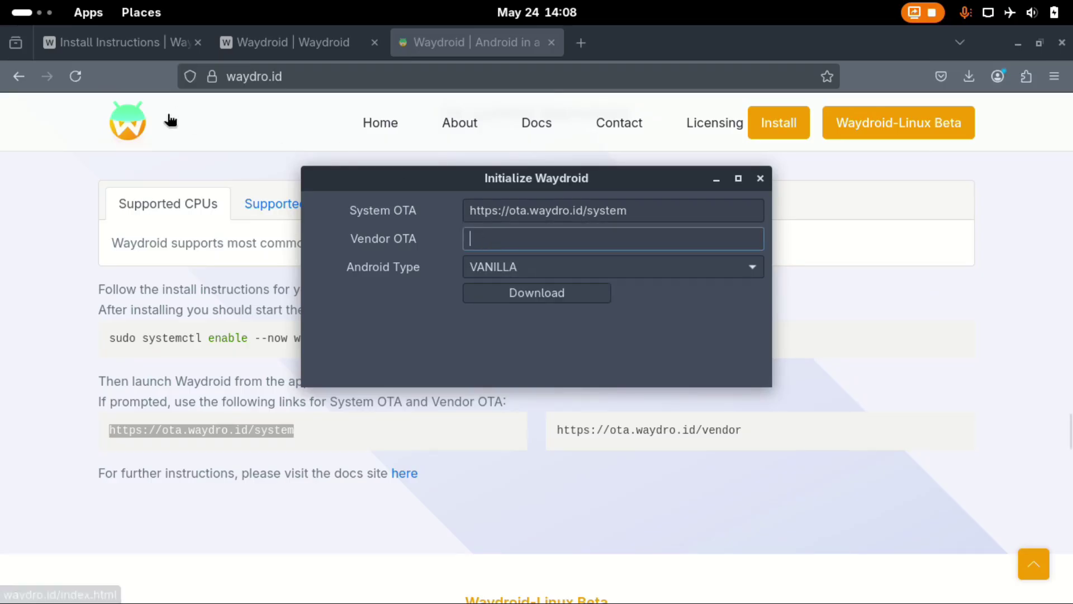
pyautogui.click(558, 432)
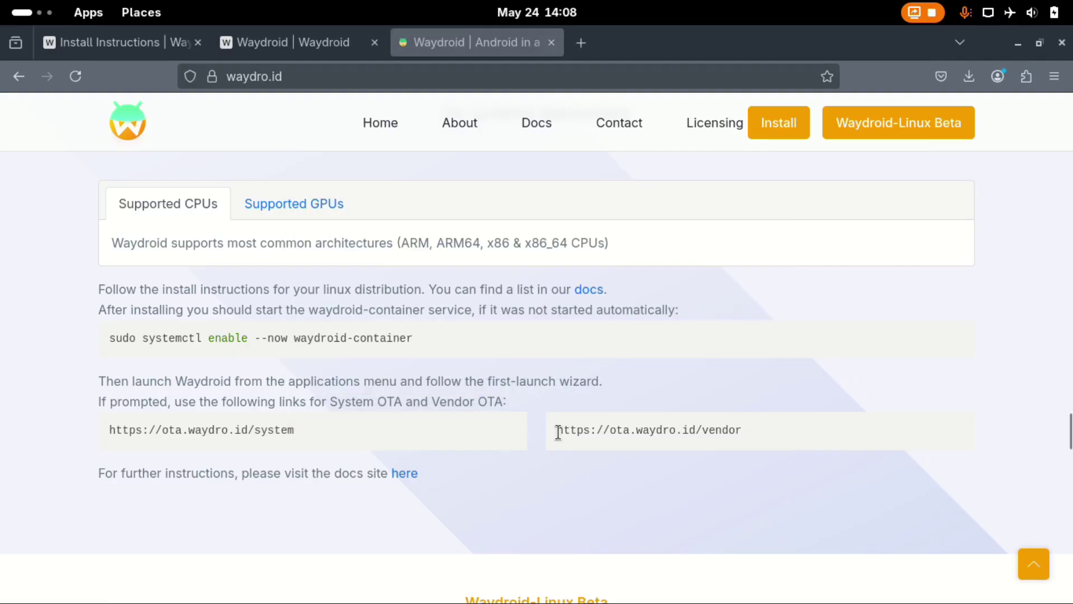
pyautogui.moveTo(558, 432); pyautogui.dragTo(732, 429)
pyautogui.hotkey('ctrl', 'c')
pyautogui.press('super')
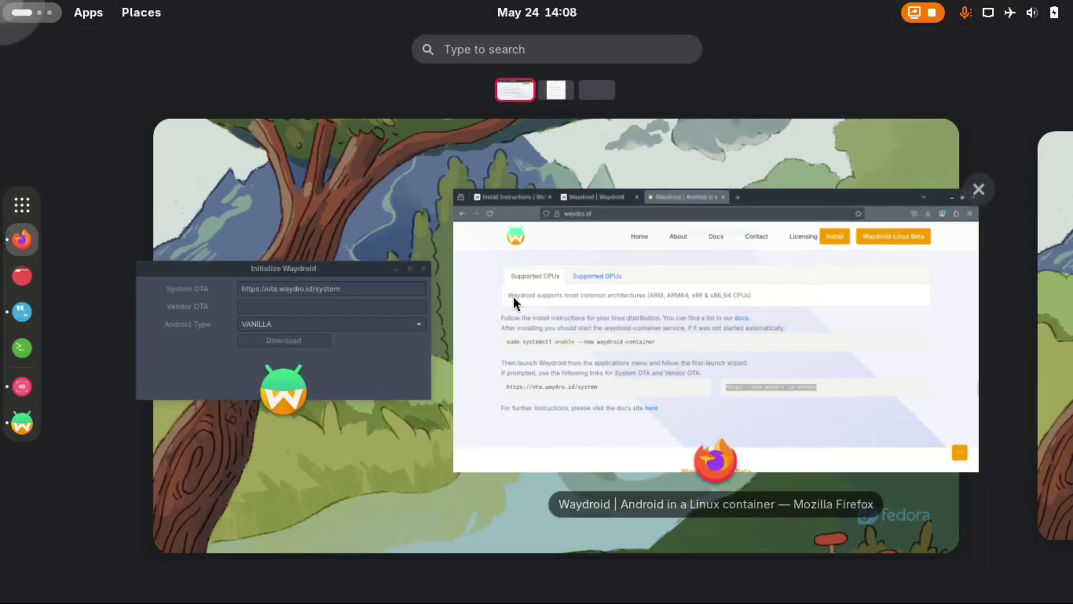
pyautogui.click(352, 346)
pyautogui.rightClick(551, 241)
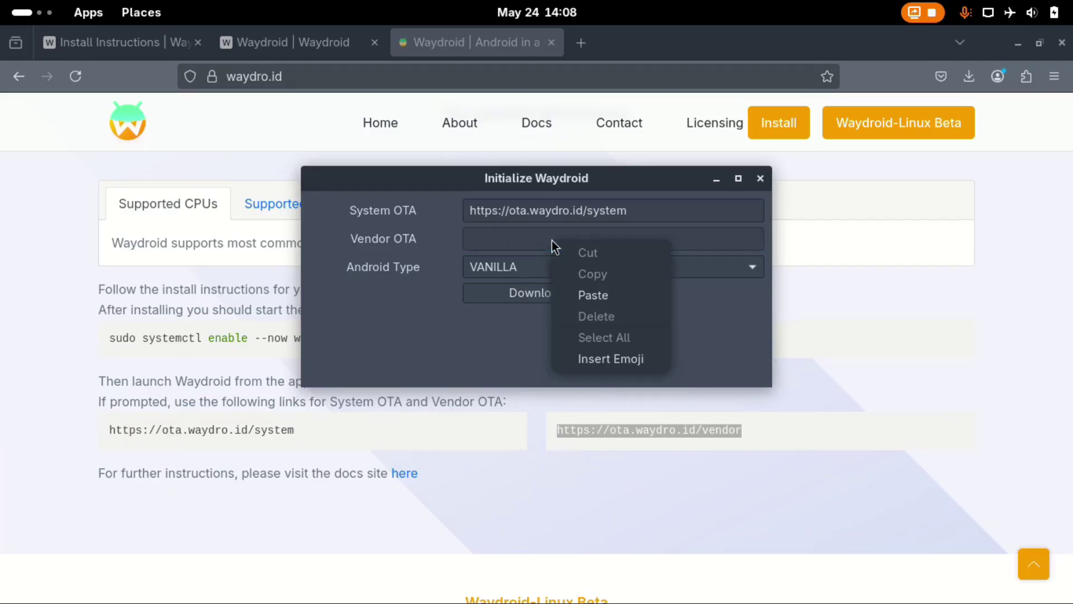
pyautogui.click(594, 295)
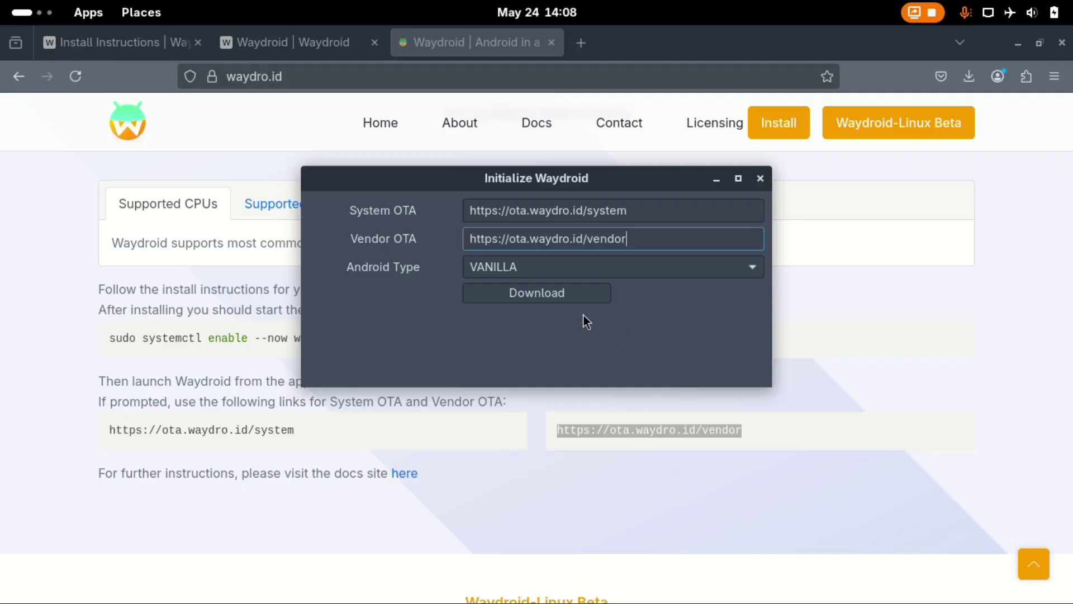
# Set Android Type to GAPPS and start the image download.
pyautogui.click(753, 266)
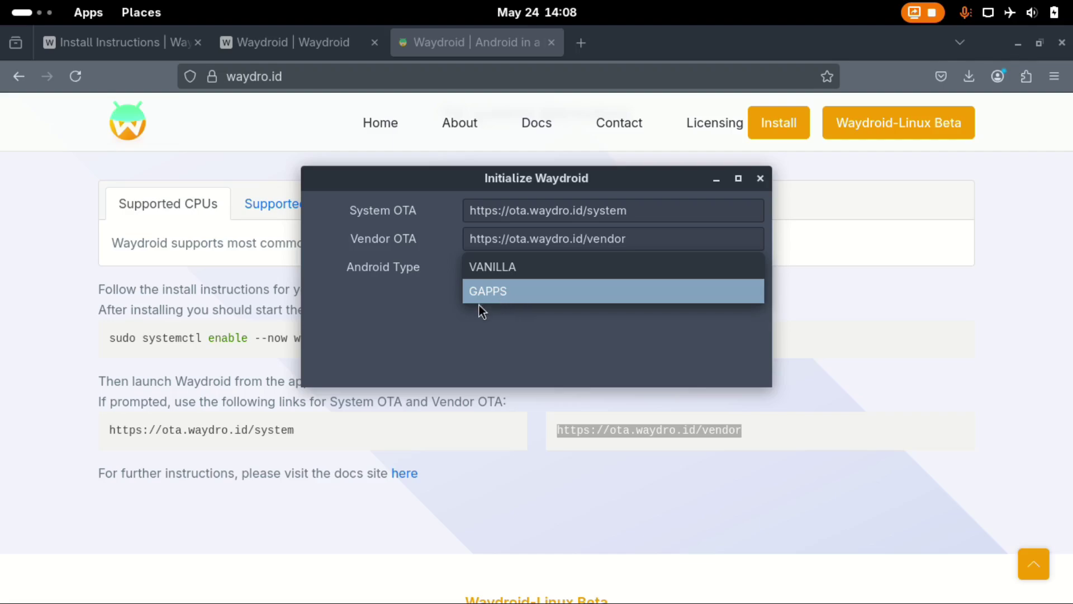
pyautogui.click(503, 292)
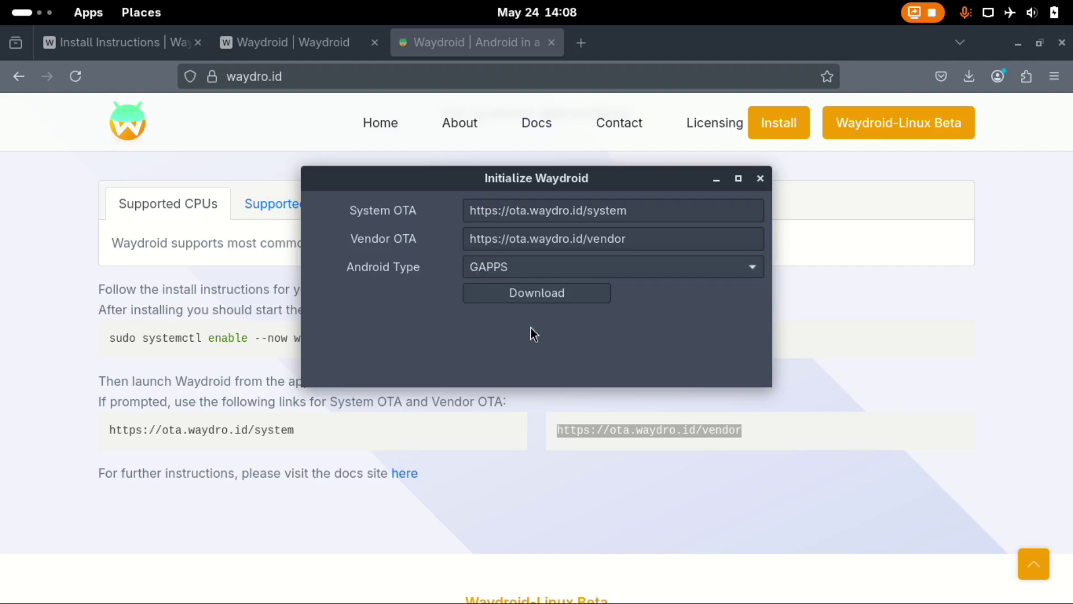
pyautogui.click(547, 294)
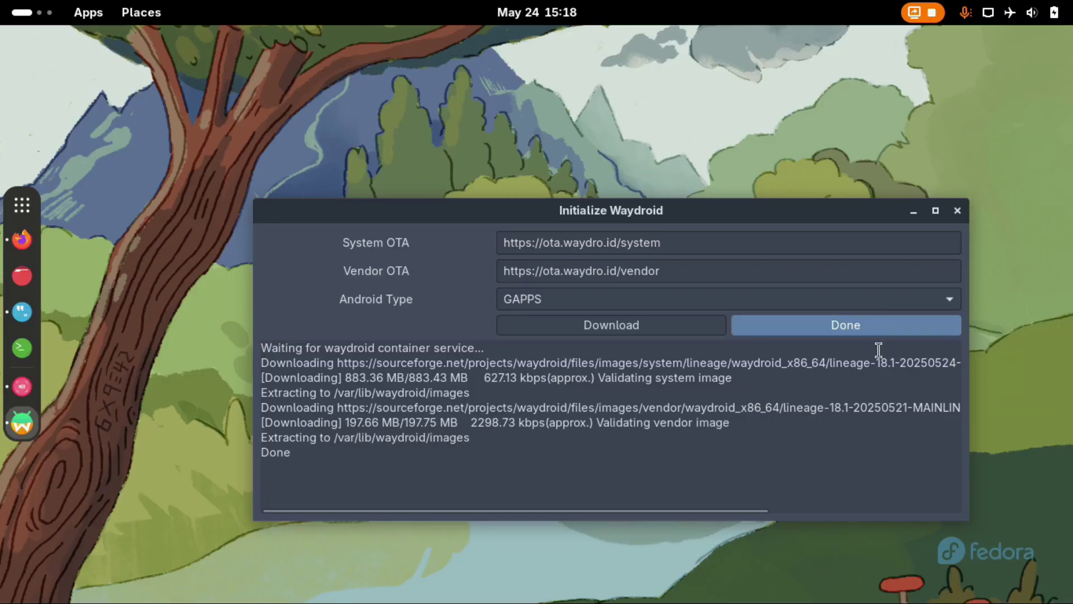
# Click Done after the images finish downloading to boot Waydroid into Android.
pyautogui.click(845, 327)
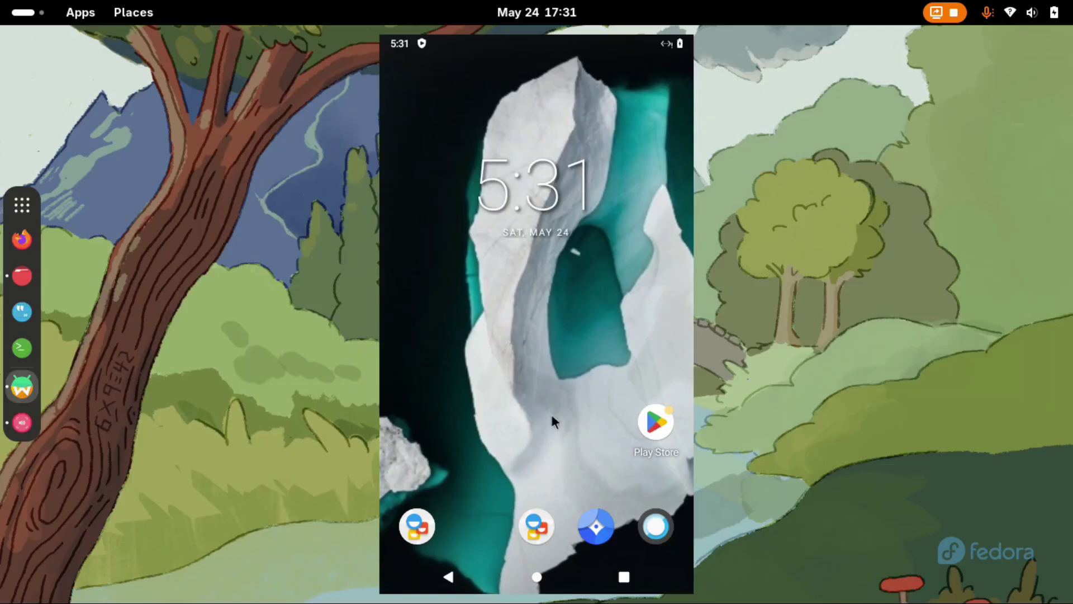
# Open Android Settings from the app drawer and scroll down the settings list.
pyautogui.moveTo(552, 417); pyautogui.dragTo(528, 115)
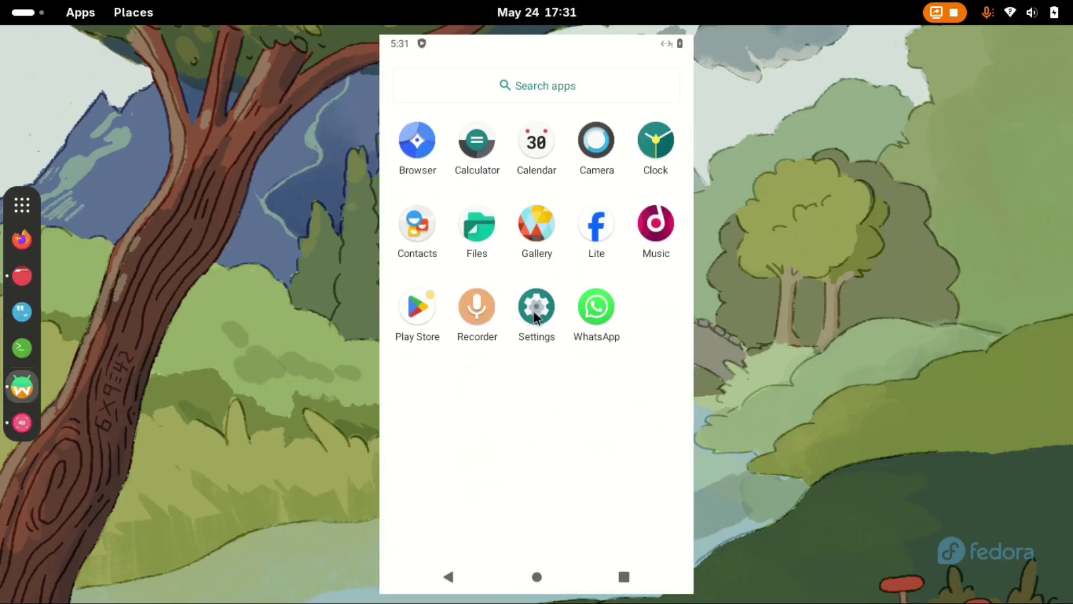
pyautogui.click(535, 317)
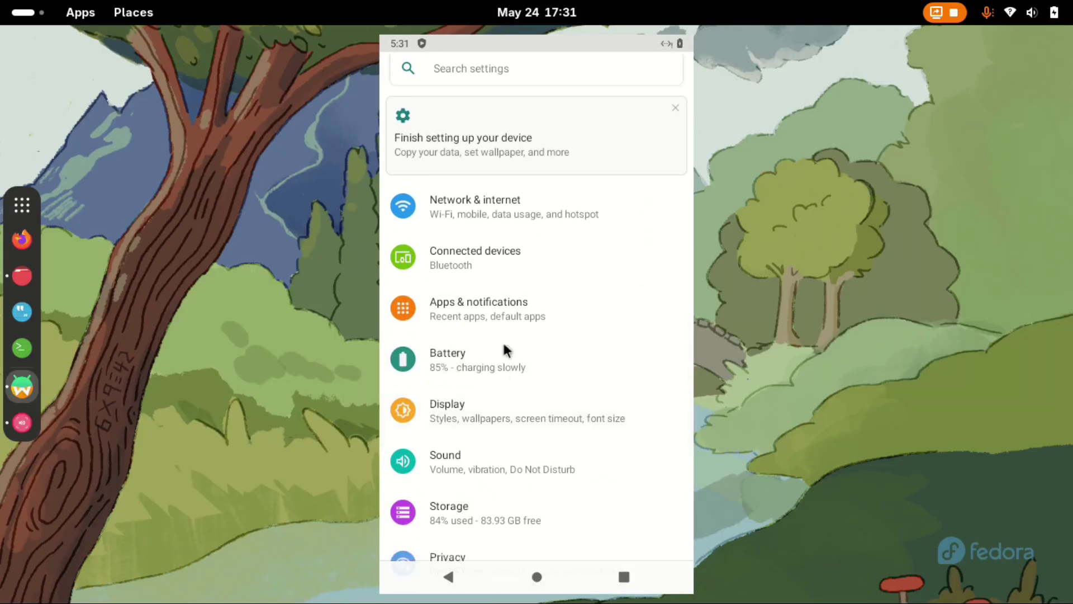
pyautogui.moveTo(505, 350); pyautogui.dragTo(522, 91)
pyautogui.moveTo(601, 470); pyautogui.dragTo(597, 209)
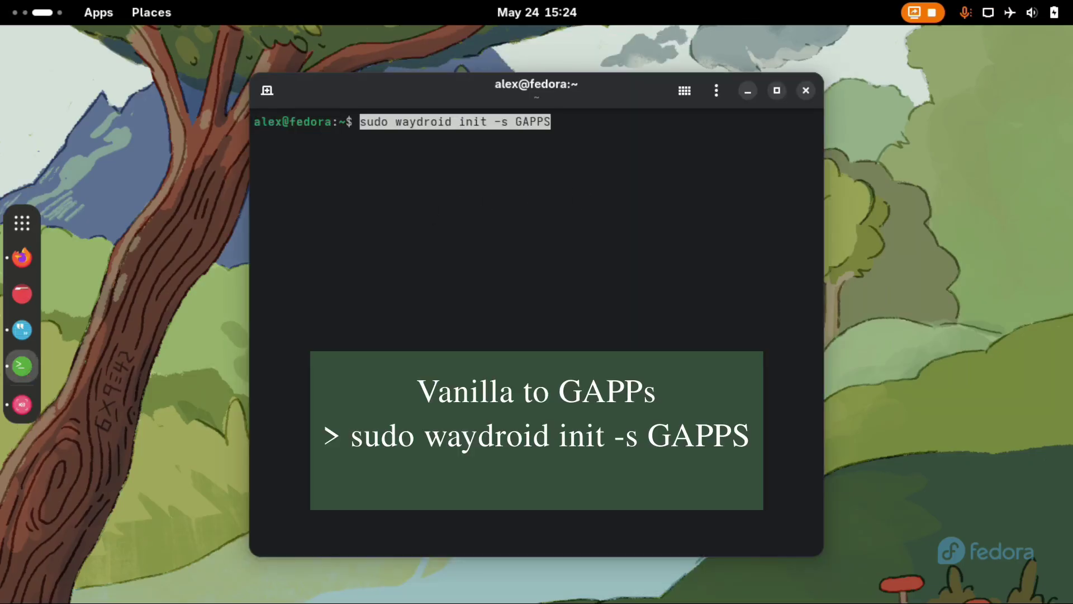
# Edit the pasted 'sudo waydroid init -s GAPPS' command at the prompt, adding the -r option.
pyautogui.press('End')
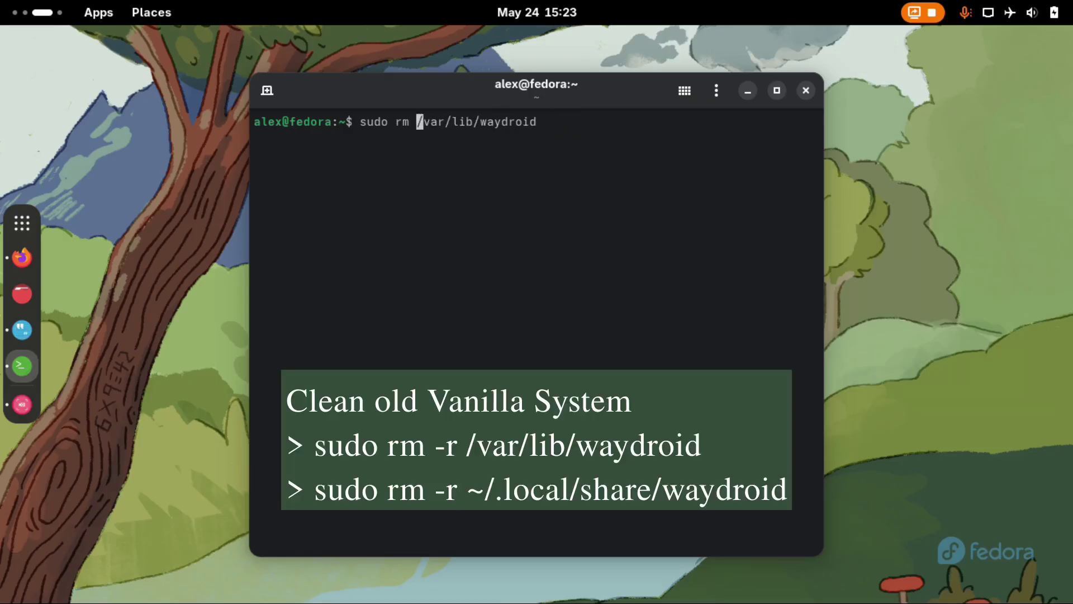
pyautogui.write('-r /var/lib/waydroid')
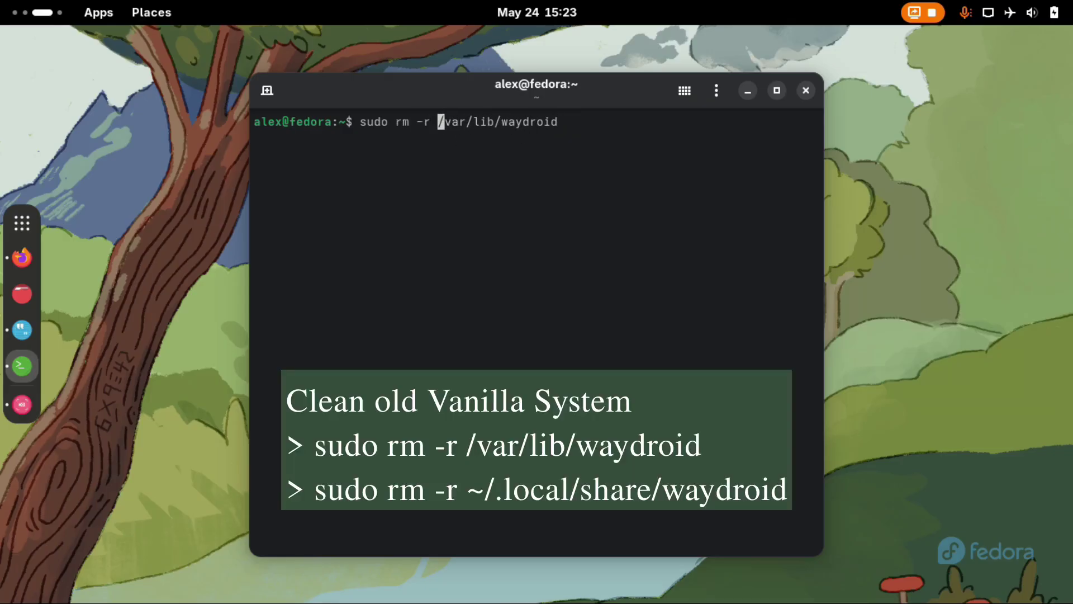
pyautogui.press('Right')
pyautogui.press('Right')
pyautogui.press('Right')
pyautogui.press('Right')
pyautogui.press('Right')
pyautogui.press('Right')
pyautogui.press('Right')
pyautogui.press('Right')
pyautogui.press('Right')
pyautogui.press('Right')
pyautogui.press('Right')
pyautogui.press('Right')
pyautogui.press('Right')
pyautogui.press('Right')
pyautogui.press('Right')
pyautogui.press('Right')
pyautogui.press('Right')
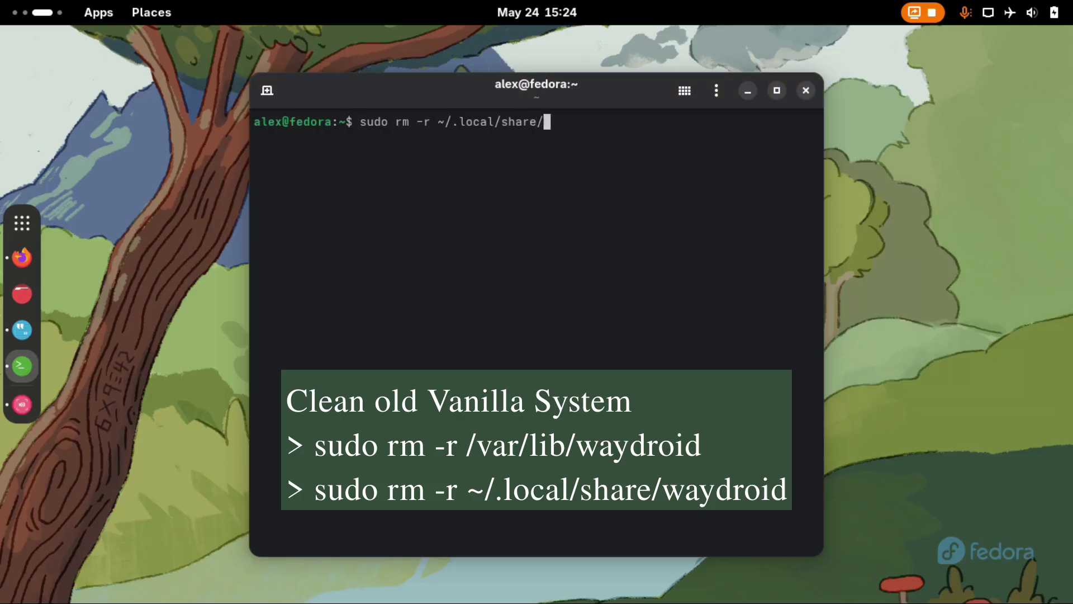
pyautogui.write('waydroid init -s GAPP')
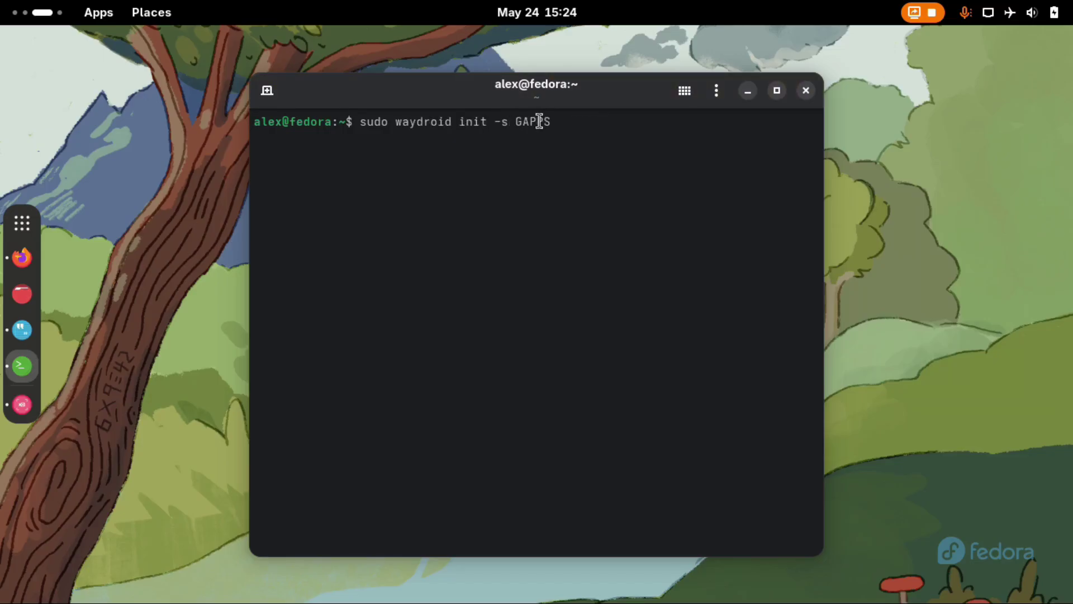
pyautogui.write('S')
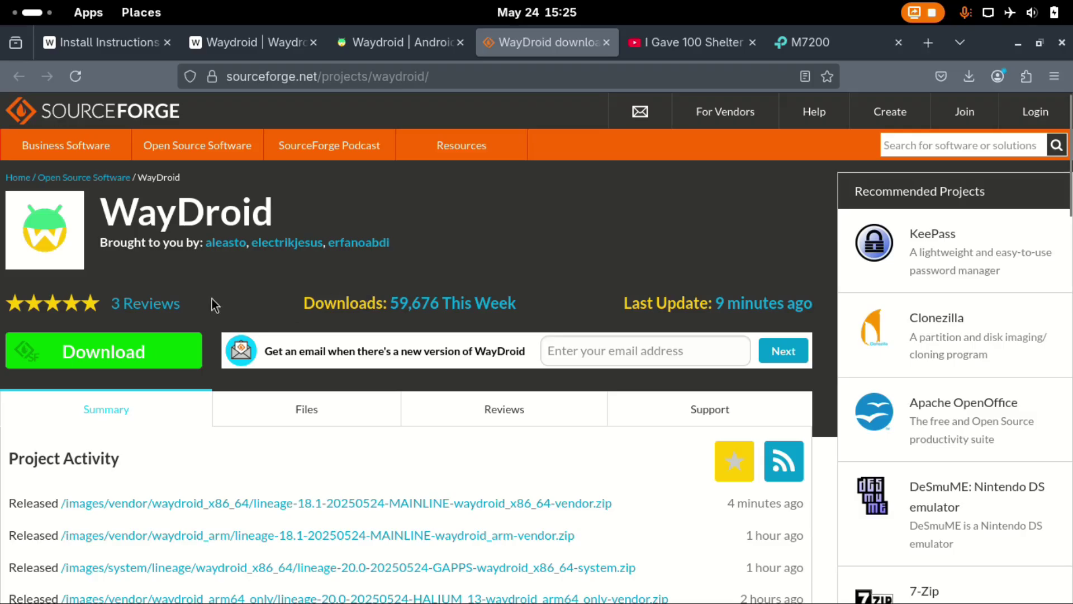
pyautogui.scroll(-4, 508, 242)
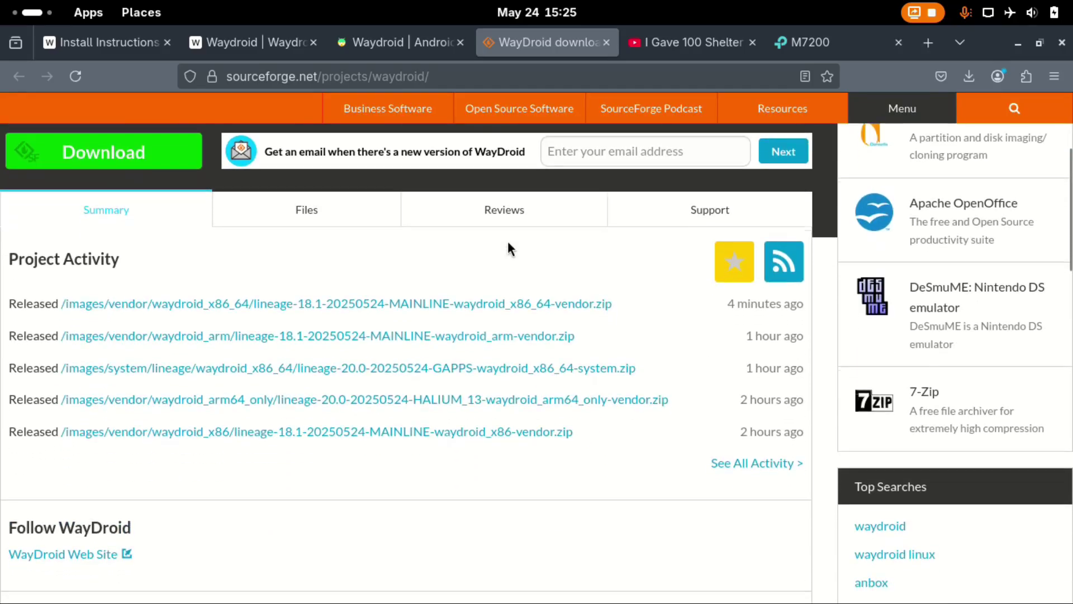
pyautogui.scroll(3, 508, 239)
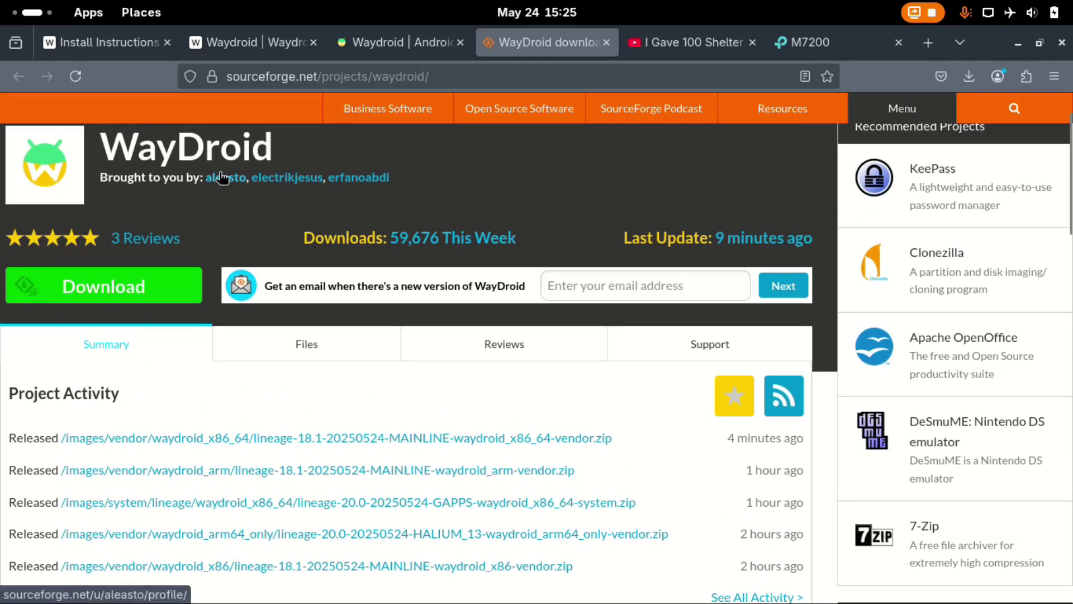
pyautogui.scroll(-2, 210, 472)
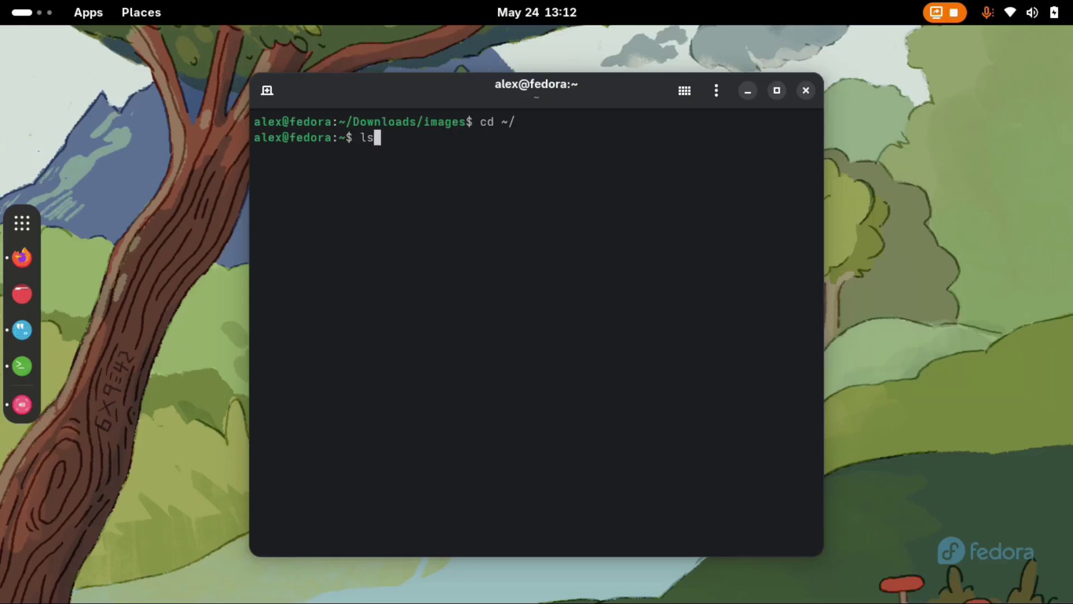
# List /etc/waydroid-extra/images to confirm system.img and vendor.img, then begin the init -f command.
pyautogui.write('etc/waydroid-e')
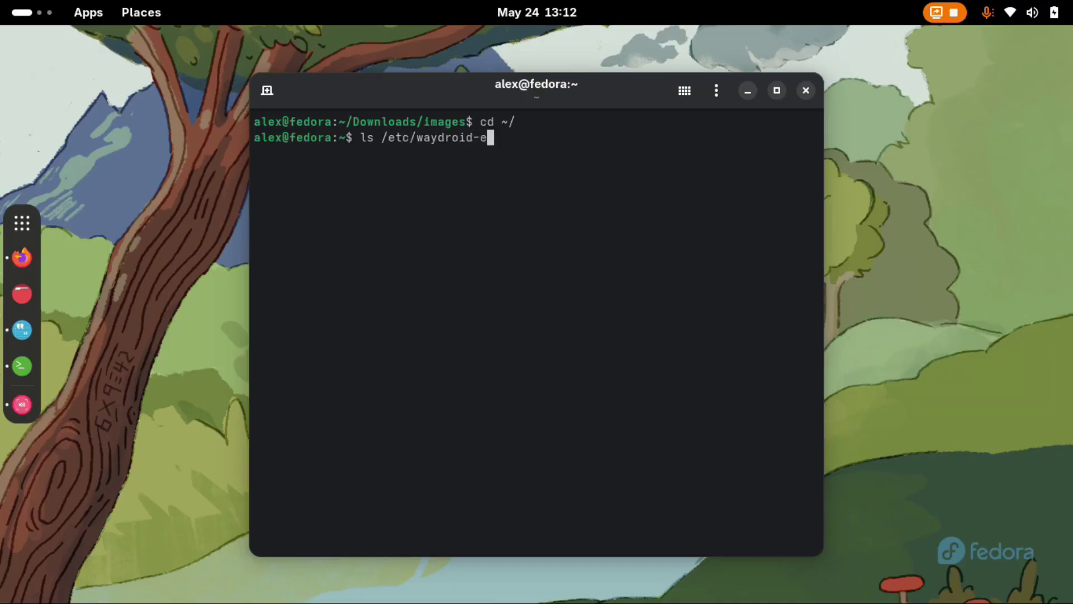
pyautogui.write('xtra/images')
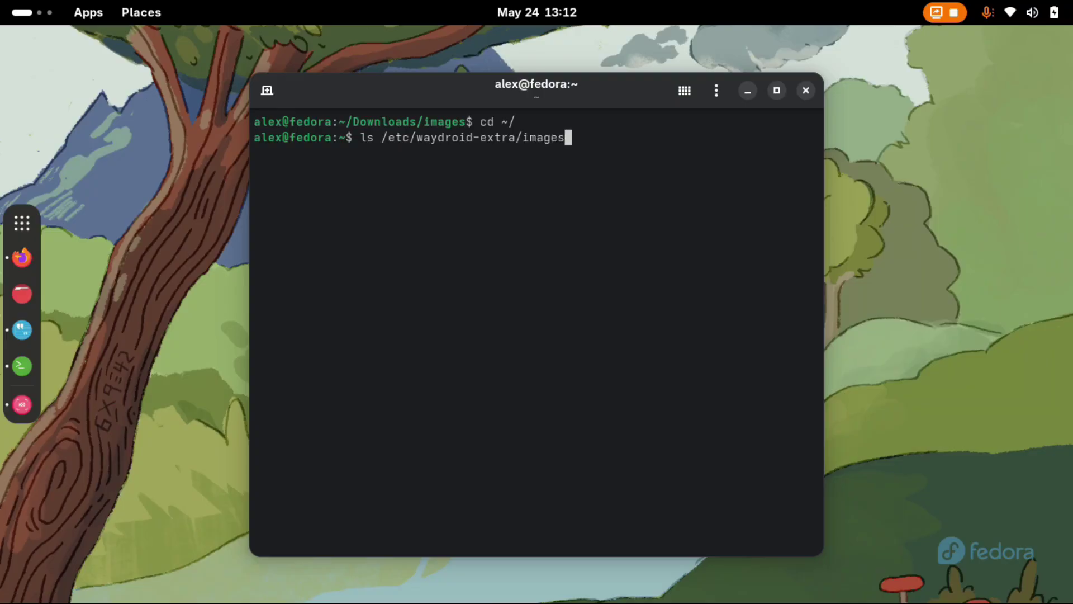
pyautogui.press('Return')
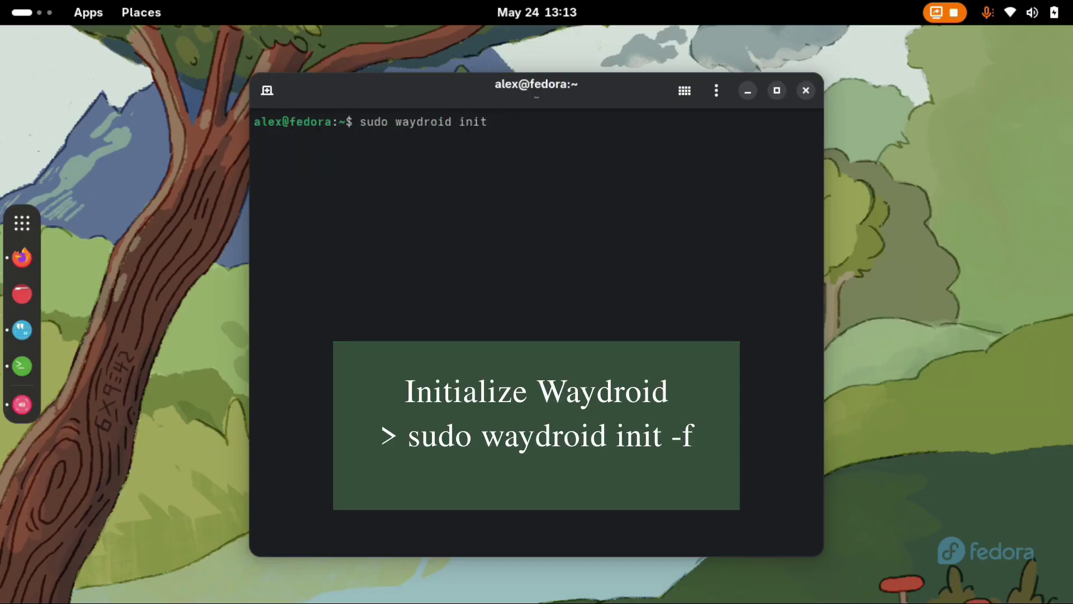
pyautogui.write('-f')
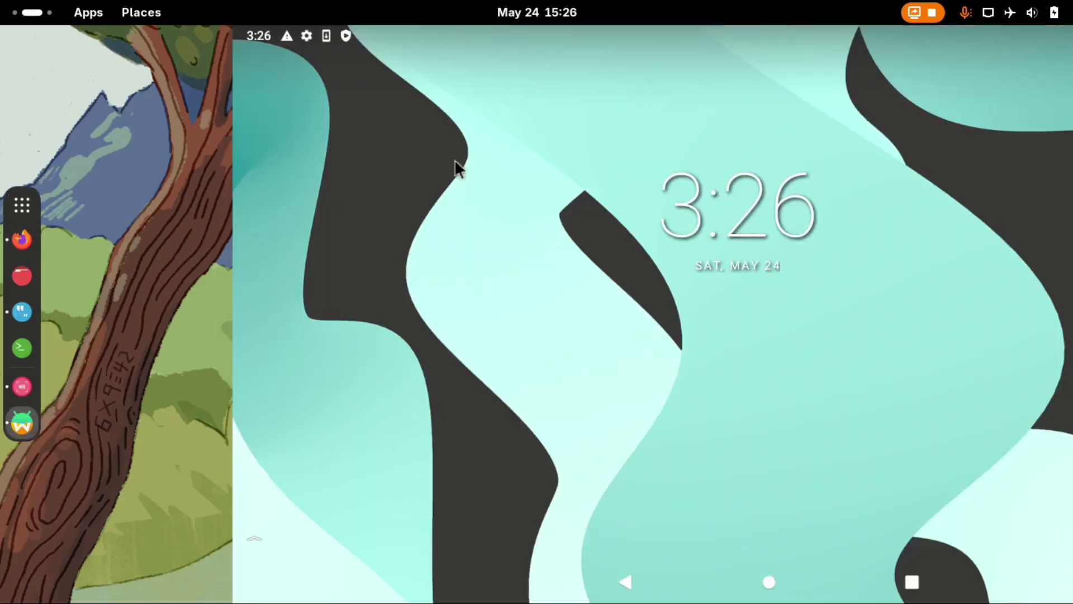
# View the Play Protect warning in the Android notification shade, dismiss it, and open a new terminal.
pyautogui.moveTo(500, 31); pyautogui.dragTo(500, 112)
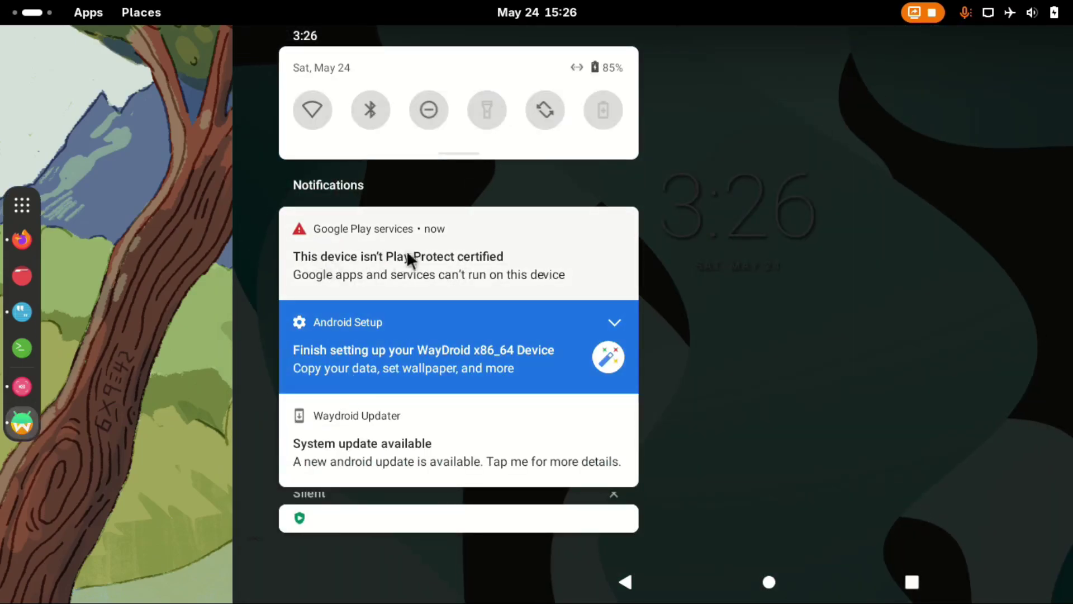
pyautogui.click(805, 184)
pyautogui.click(18, 355)
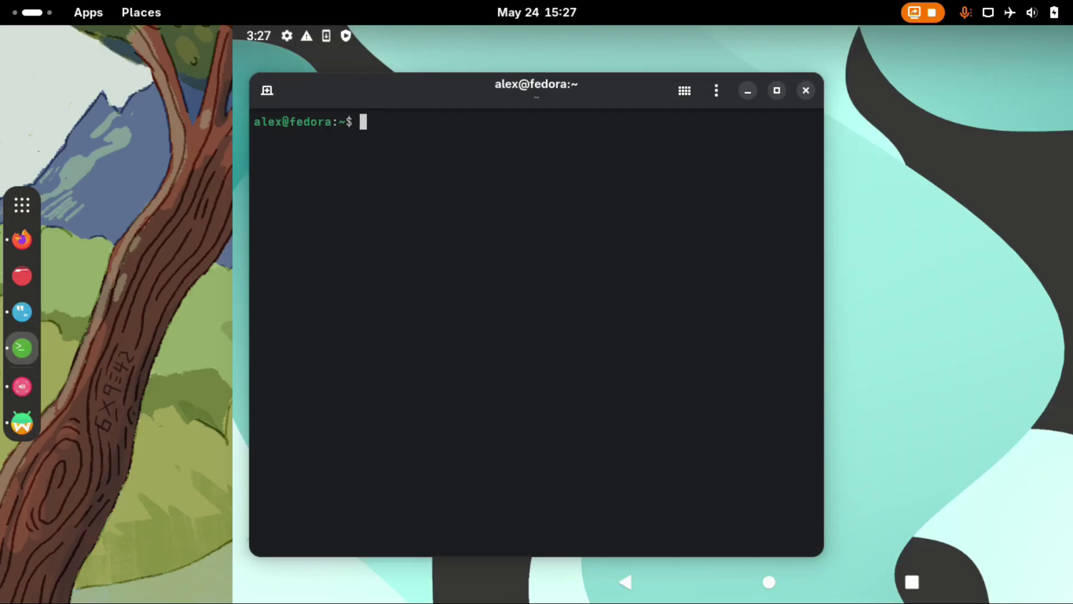
# Start a root Waydroid shell with 'sudo waydroid shell' and run the gservices.db android_id query.
pyautogui.write('sudo waydroid shell')
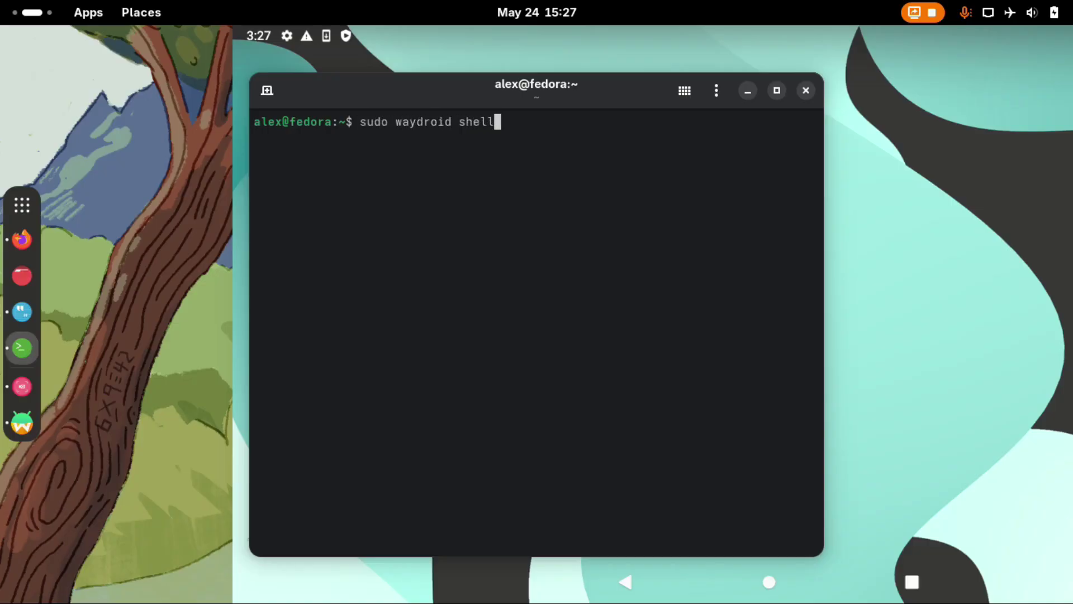
pyautogui.press('Return')
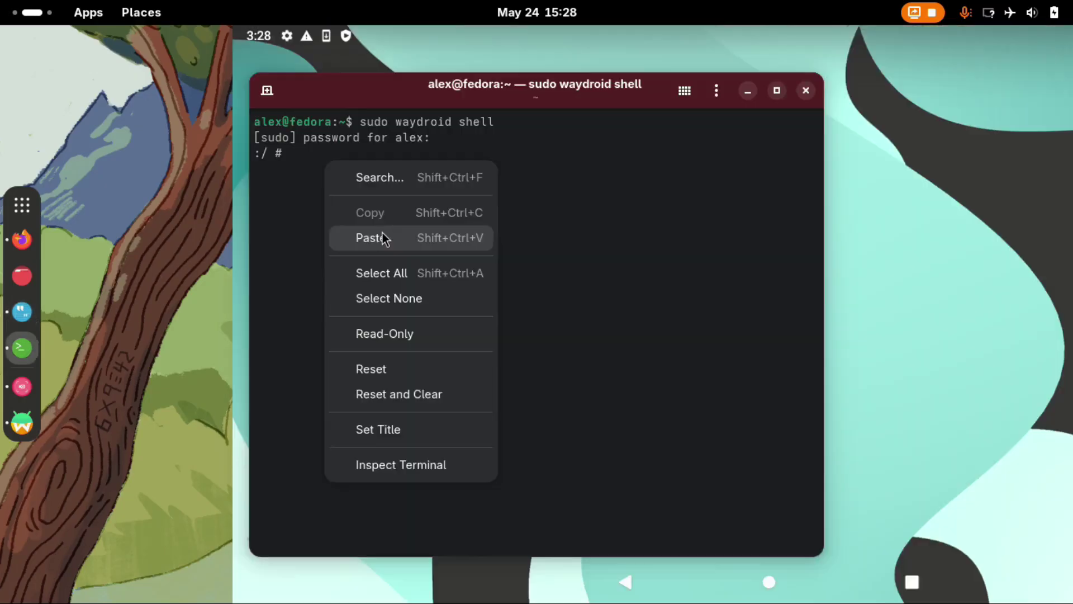
pyautogui.click(384, 237)
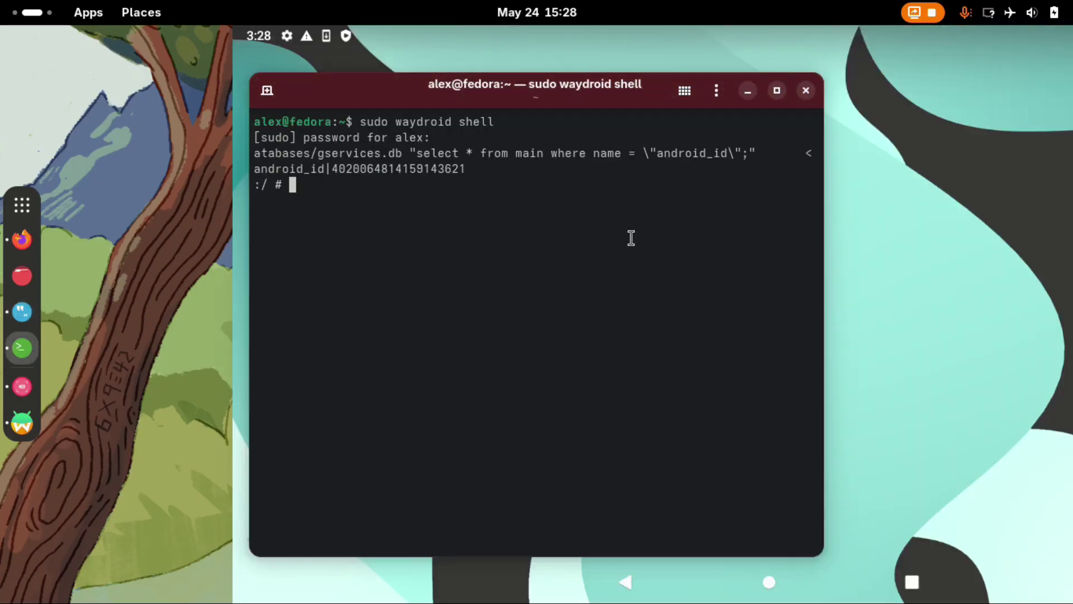
# Widen the terminal and copy the returned android_id number to the clipboard.
pyautogui.moveTo(823, 259); pyautogui.dragTo(996, 259)
pyautogui.moveTo(277, 161); pyautogui.dragTo(416, 160)
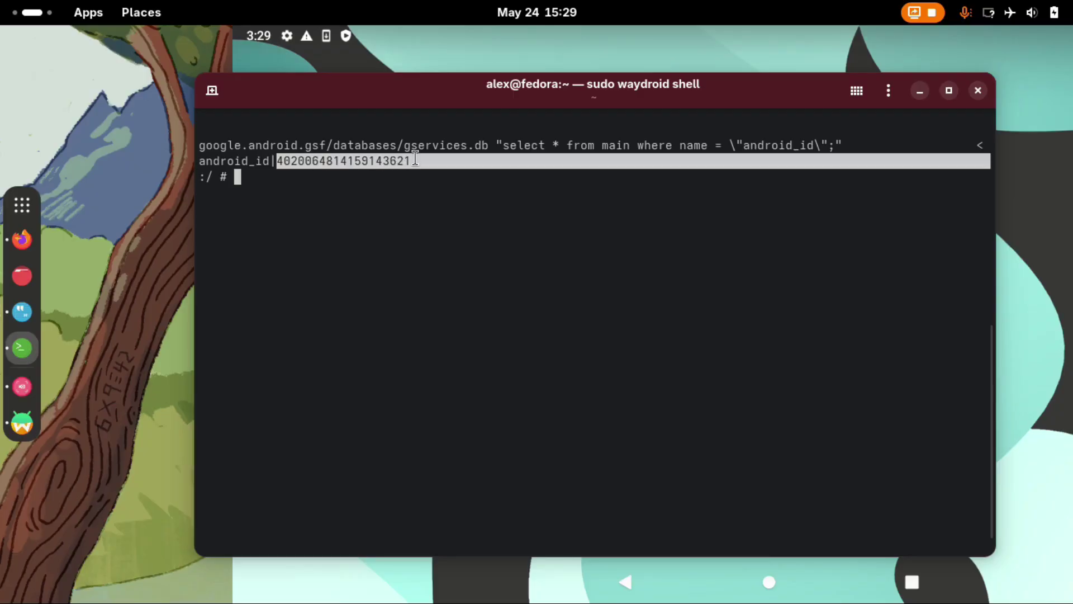
pyautogui.rightClick(352, 161)
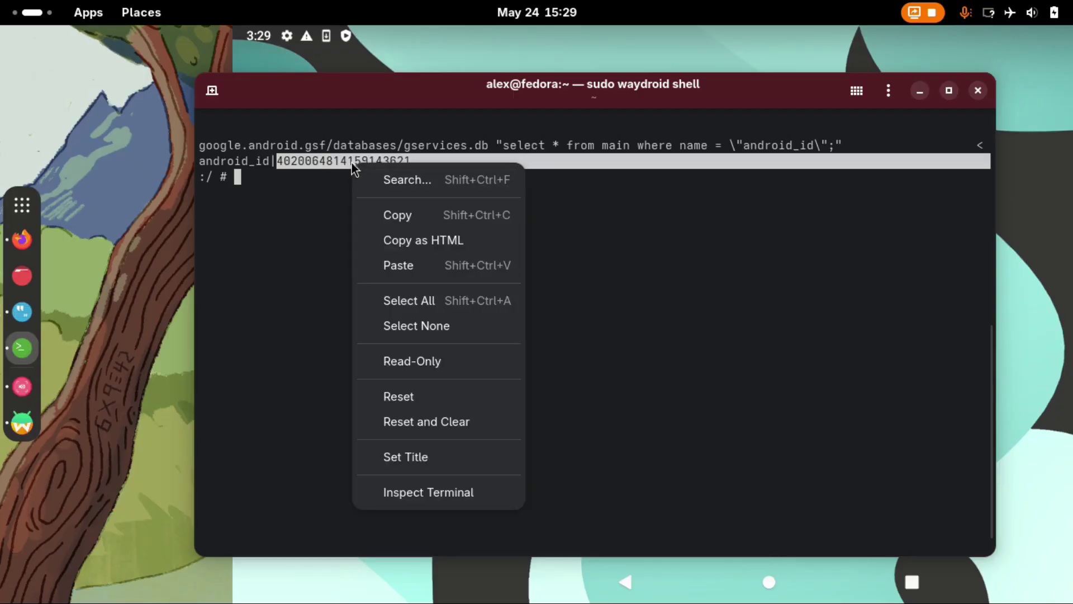
pyautogui.click(398, 214)
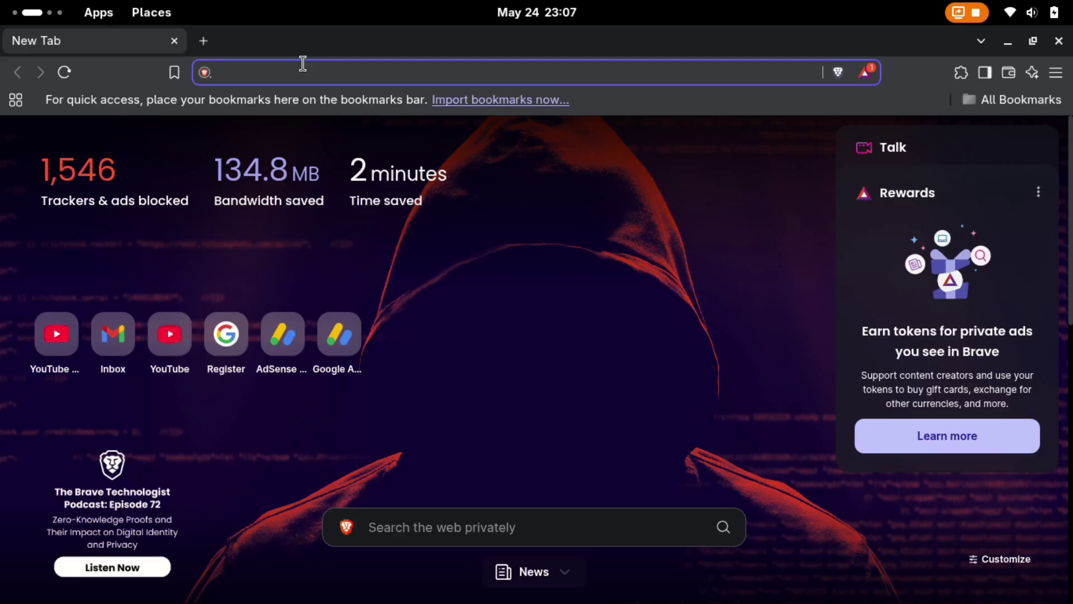
# Load the google.com/android/uncertified device registration page in Brave.
pyautogui.write('google.com/android/uncertified')
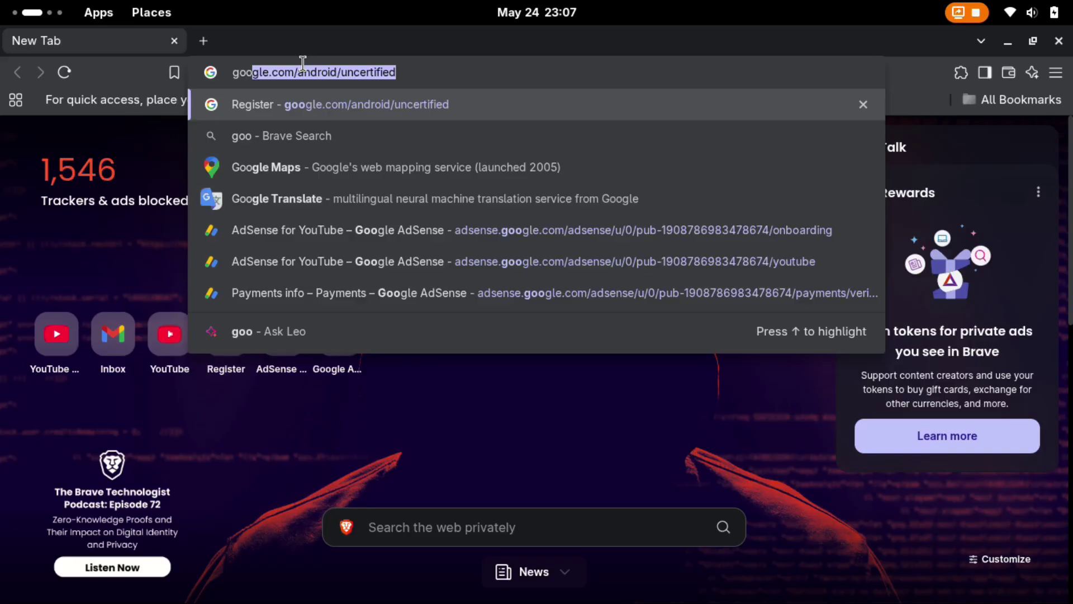
pyautogui.press('Right')
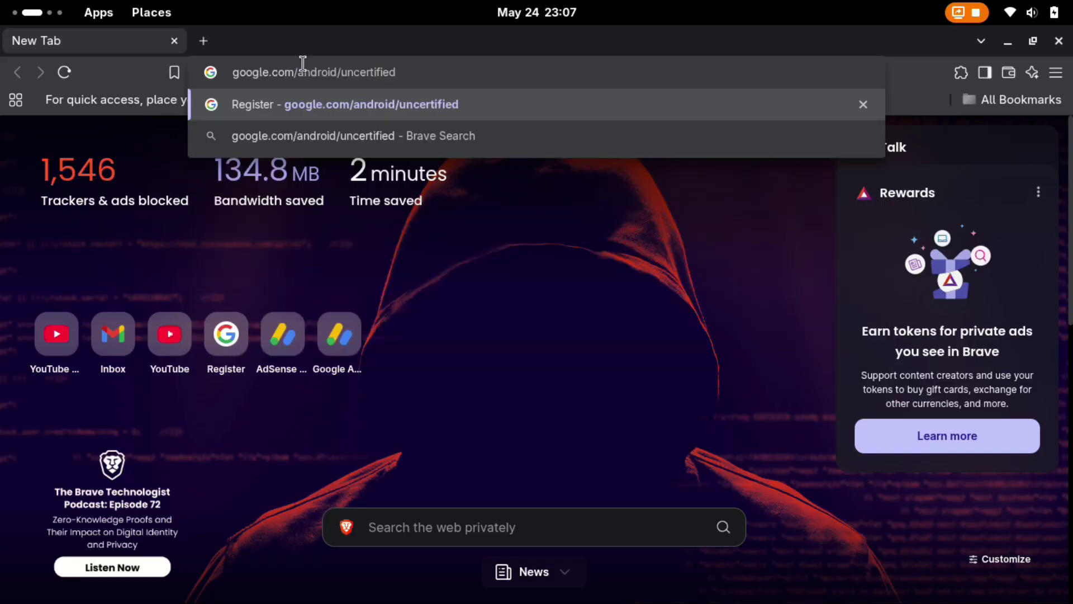
pyautogui.press('Return')
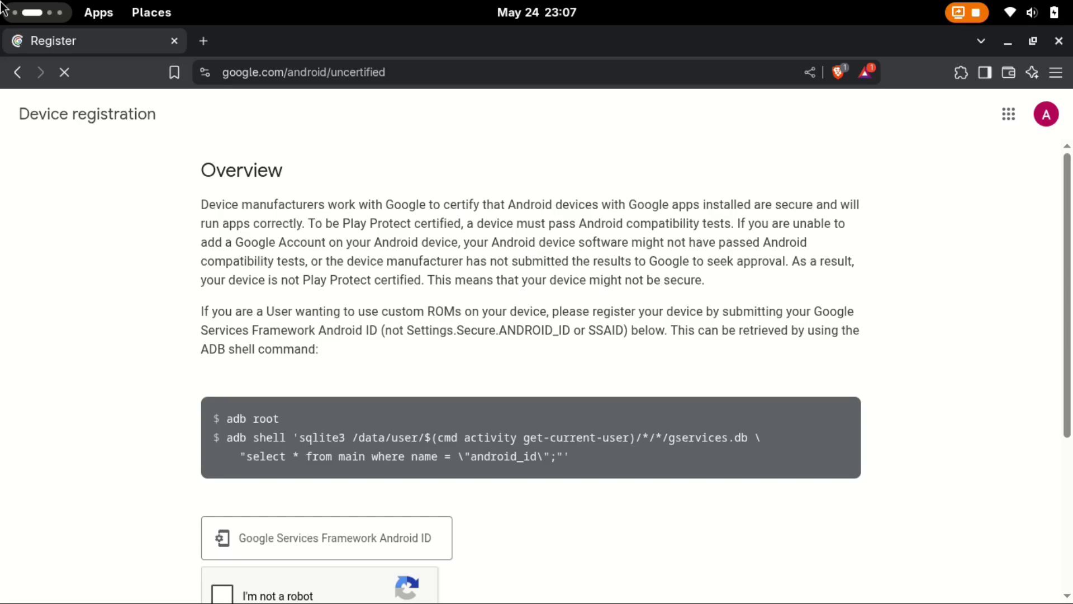
pyautogui.scroll(-3, 284, 341)
# Paste the android_id, pass the reCAPTCHA, register it, then close Brave to Waydroid's full app grid.
pyautogui.click(284, 341)
pyautogui.hotkey('ctrl', 'v')
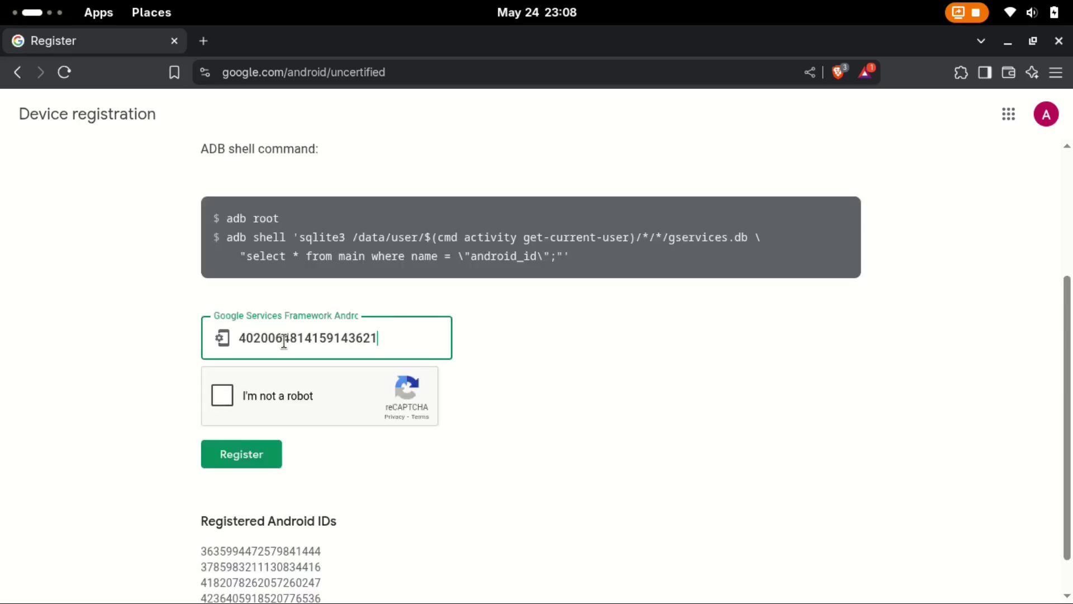
pyautogui.click(224, 397)
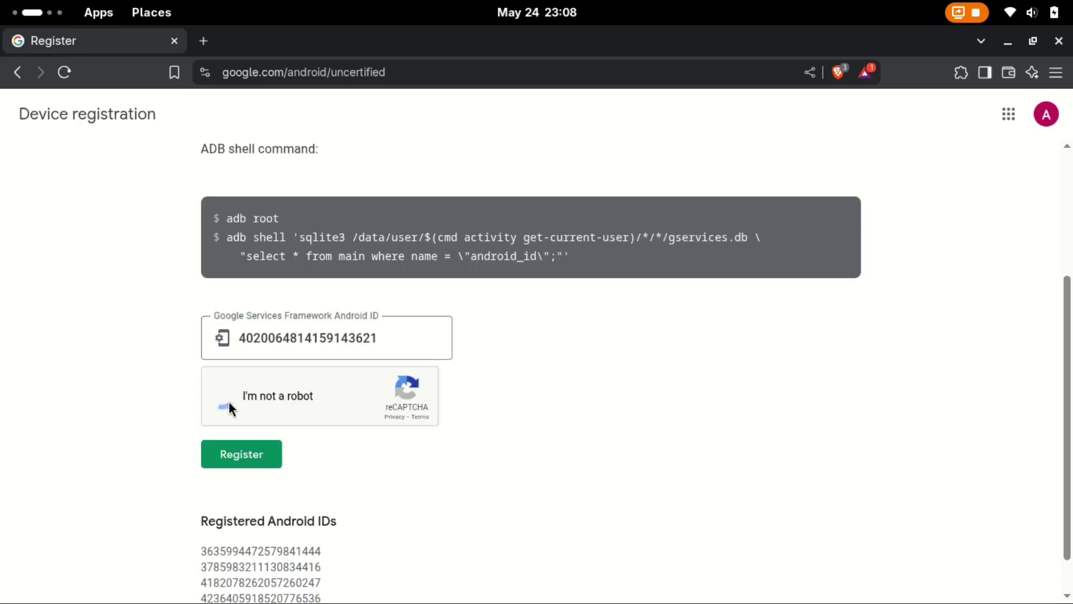
pyautogui.click(230, 458)
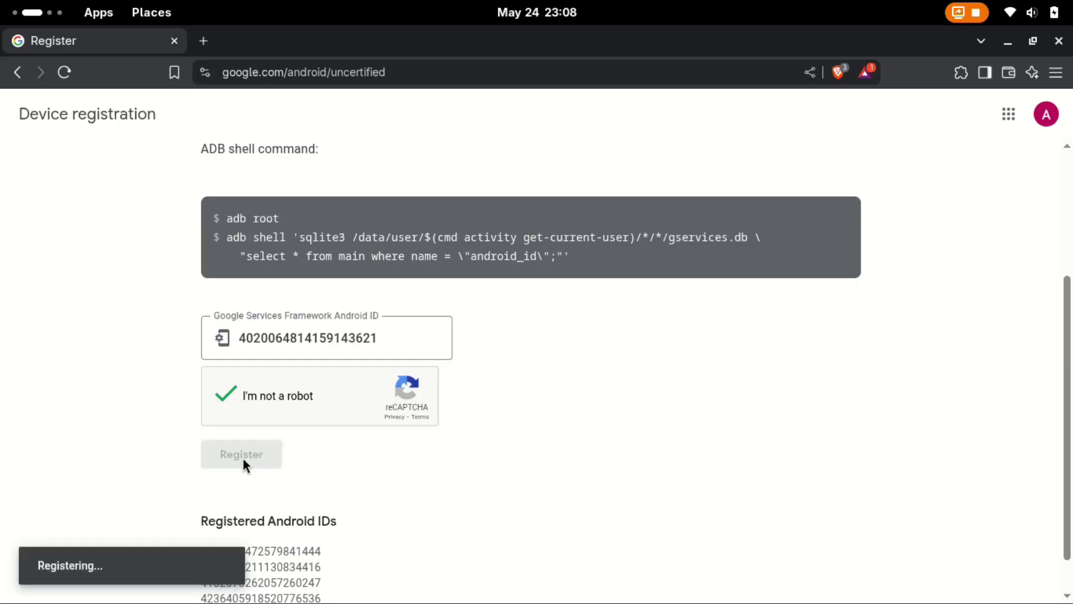
pyautogui.hotkey('ctrl', 'w')
pyautogui.moveTo(501, 392); pyautogui.dragTo(500, 84)
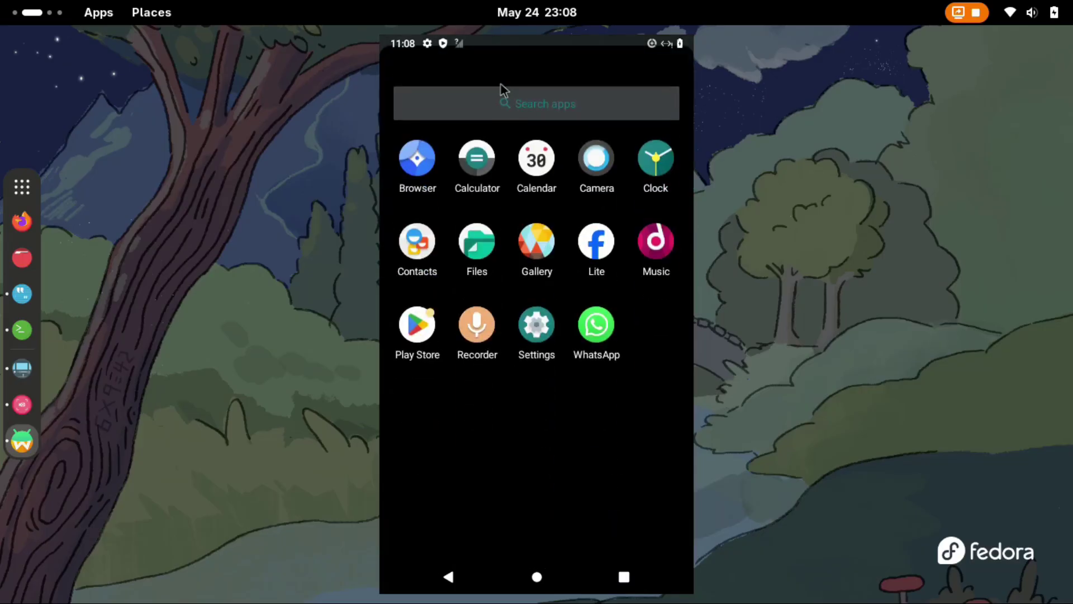
# Launch Play Store from the app drawer, then drag the easter-egg knob until a large '11' fills the dial.
pyautogui.click(417, 316)
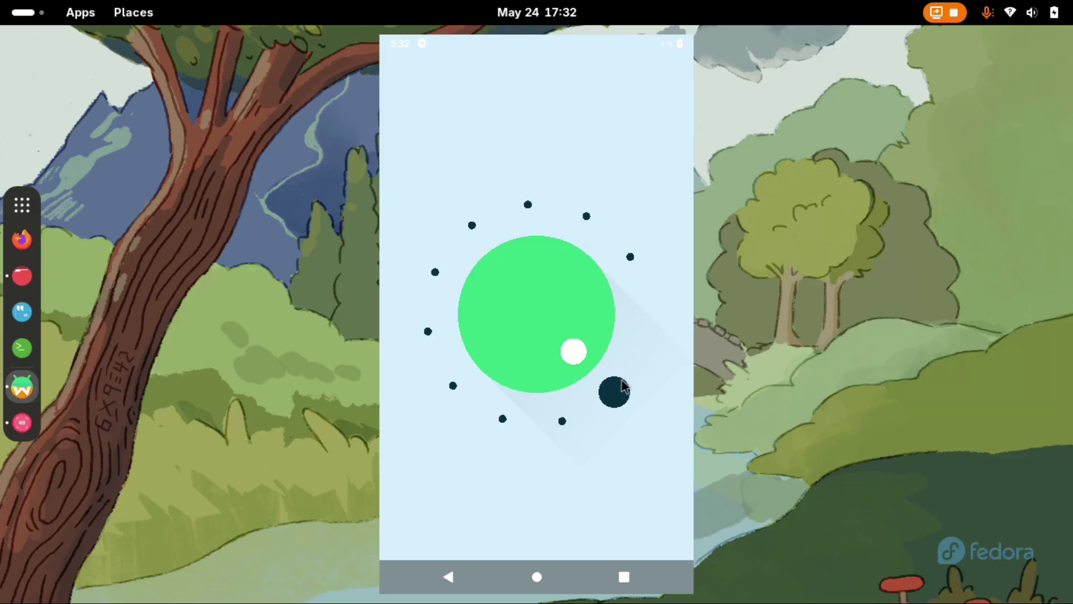
pyautogui.moveTo(707, 259); pyautogui.dragTo(573, 425)
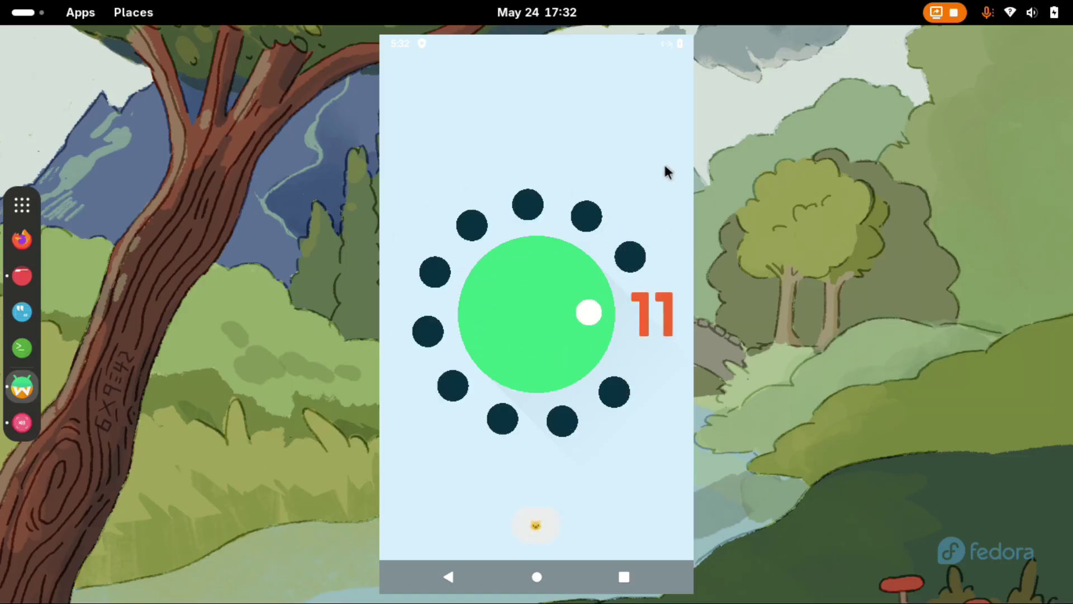